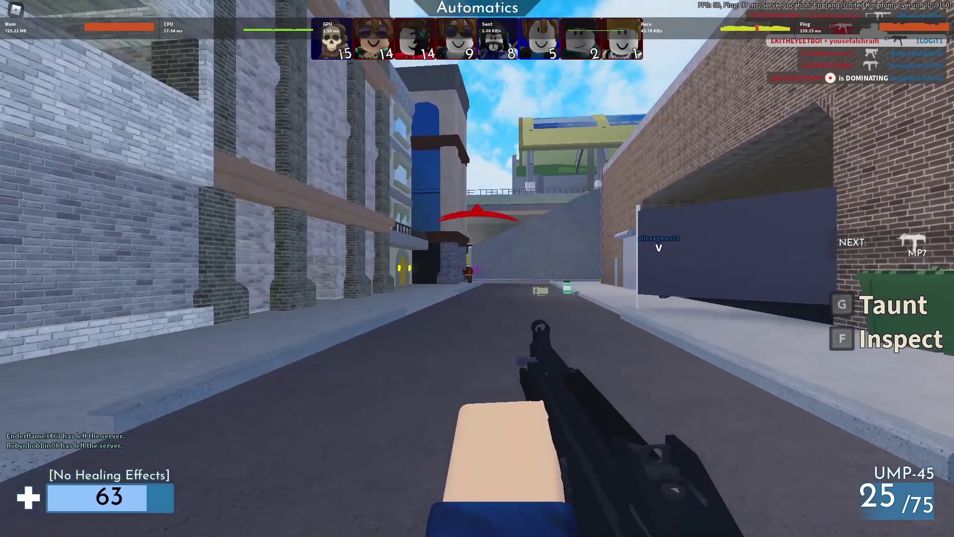
Shoot down the enemy in the street, then walk forward with W through the alley and map
{"action": "left_click", "coordinate": [477, 268]}
{"action": "left_click", "coordinate": [477, 268]}
{"action": "left_click", "coordinate": [477, 269]}
{"action": "key", "text": "w"}
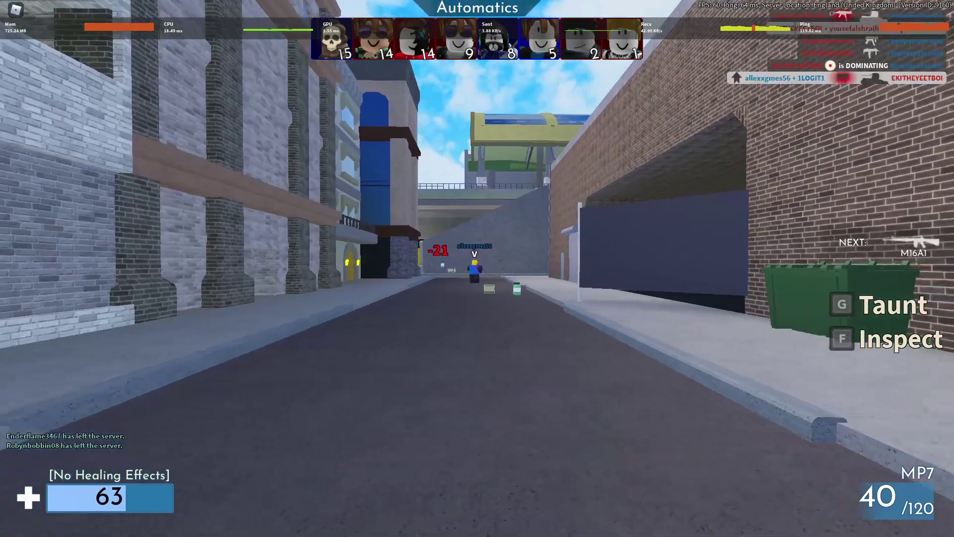
{"action": "key", "text": "w"}
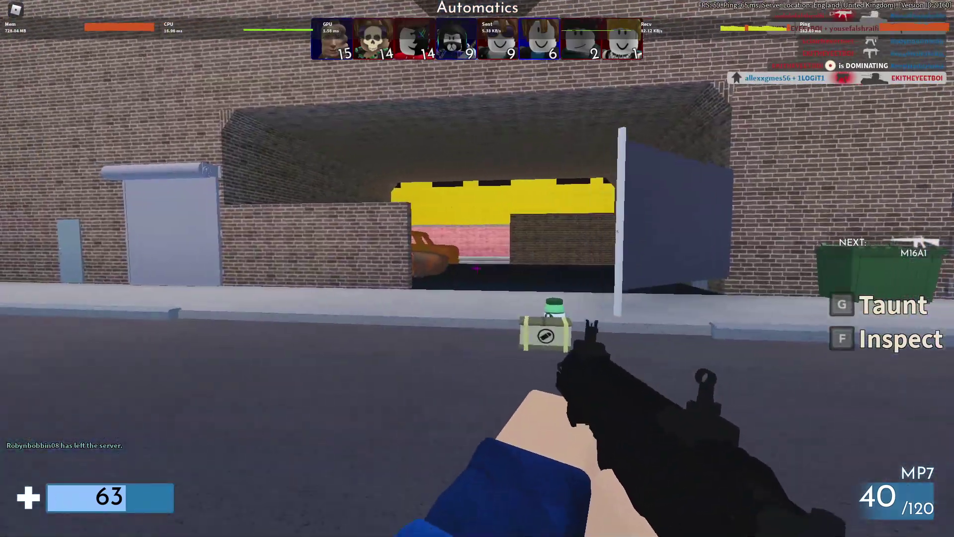
{"action": "key", "text": "w"}
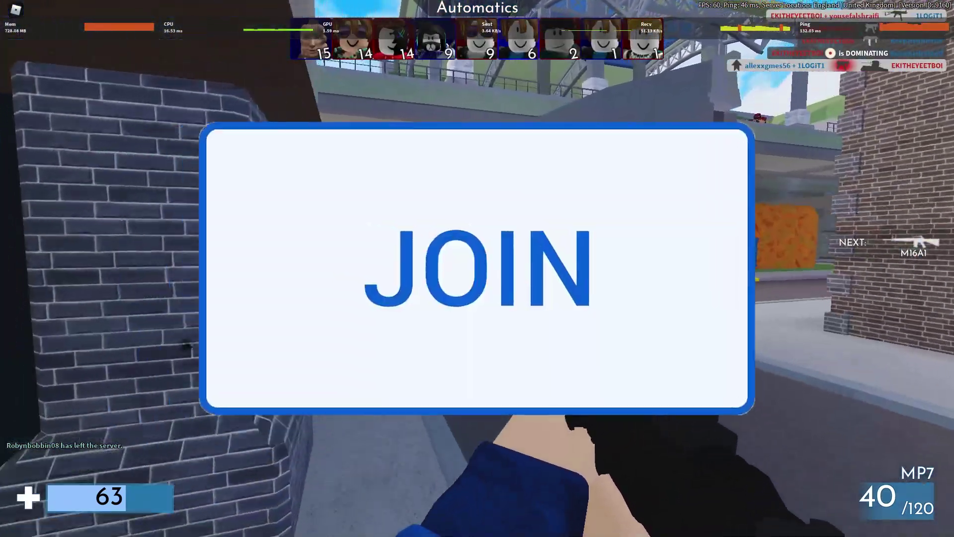
{"action": "key", "text": "w"}
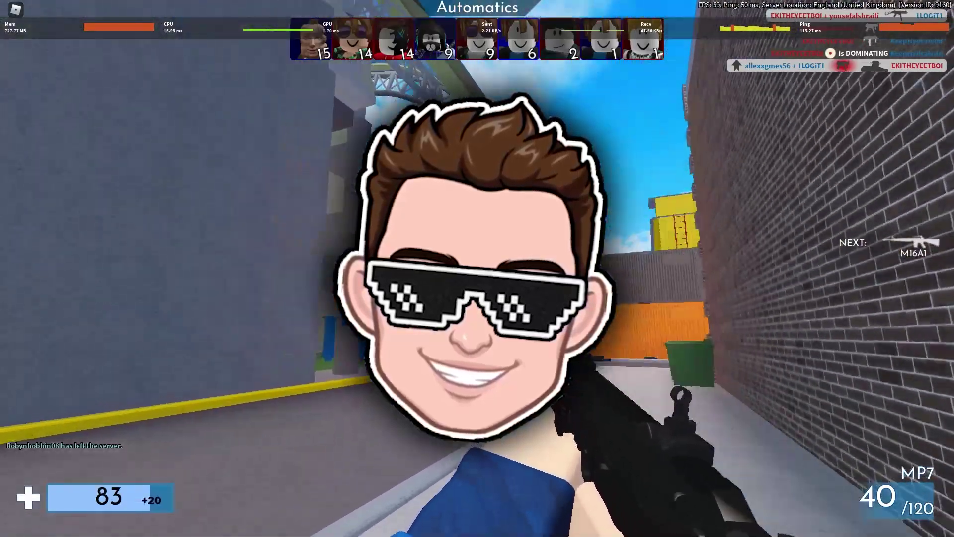
{"action": "key", "text": "w"}
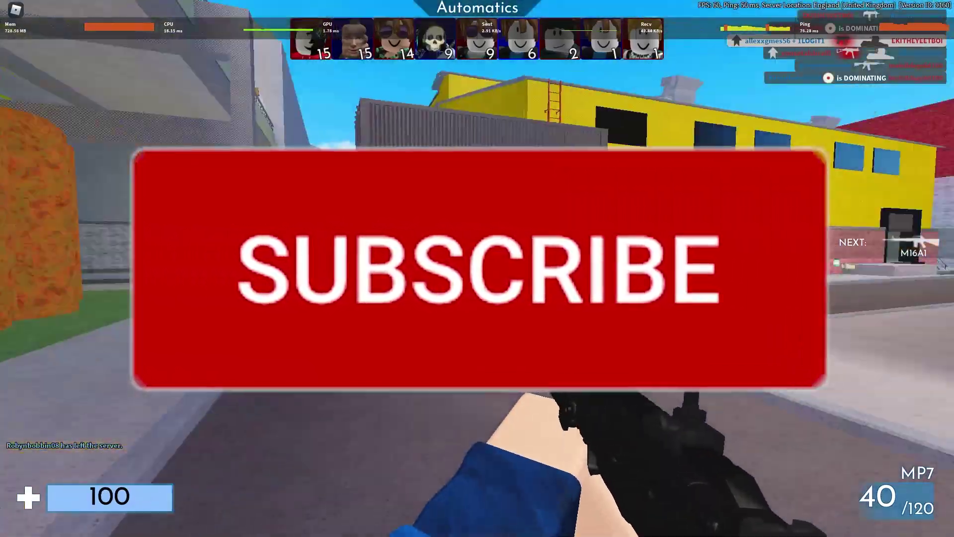
{"action": "key", "text": "w"}
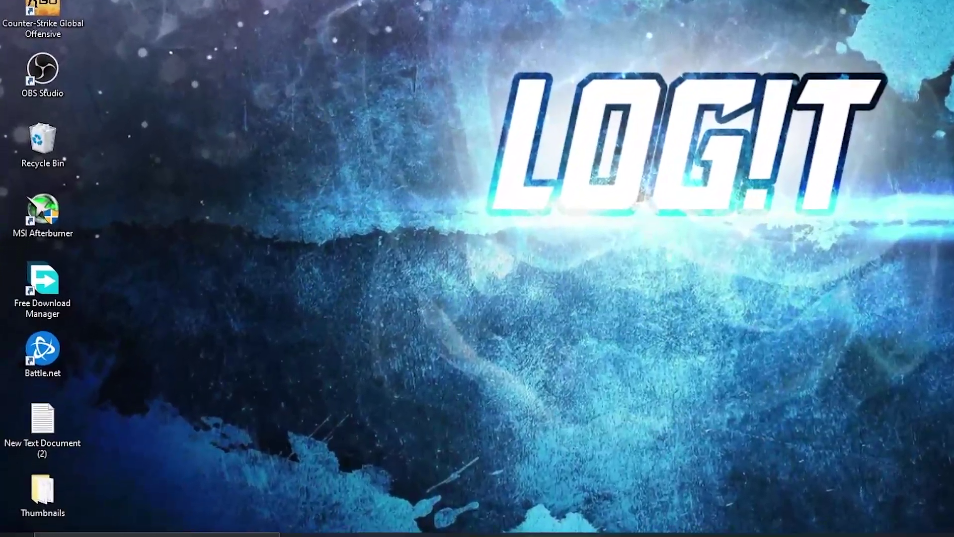
Search 'check', open the Check for updates page, and start a Windows Update check
{"action": "left_click", "coordinate": [117, 527]}
{"action": "type", "text": "check"}
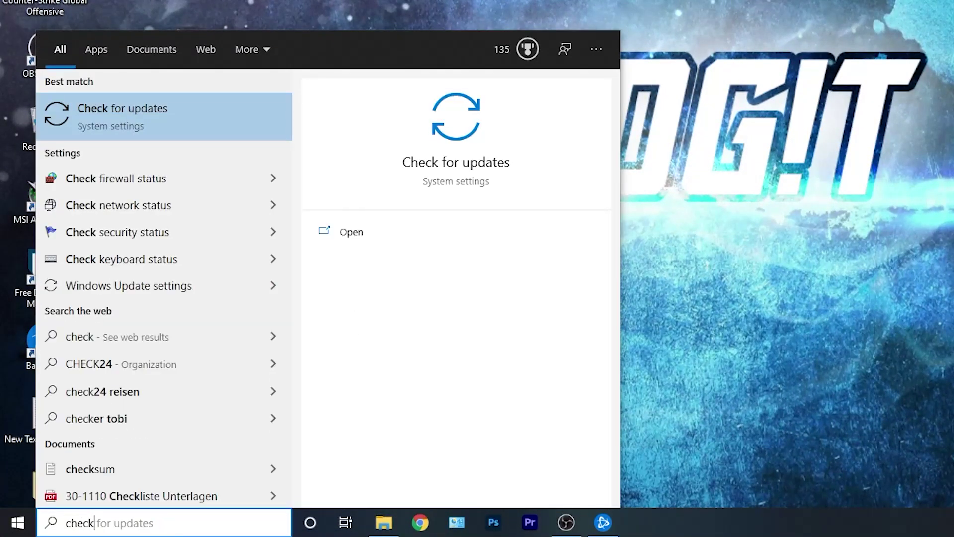
{"action": "left_click", "coordinate": [139, 125]}
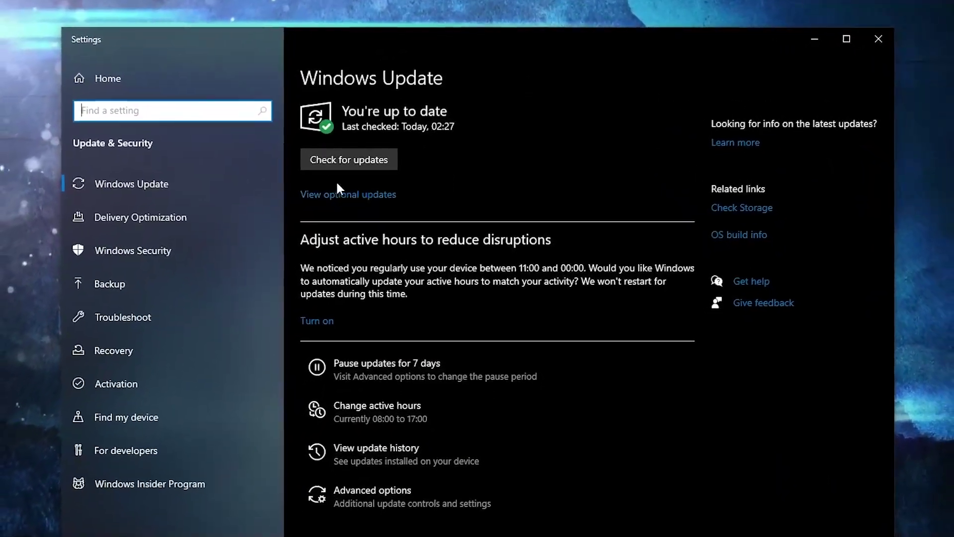
{"action": "left_click", "coordinate": [350, 163]}
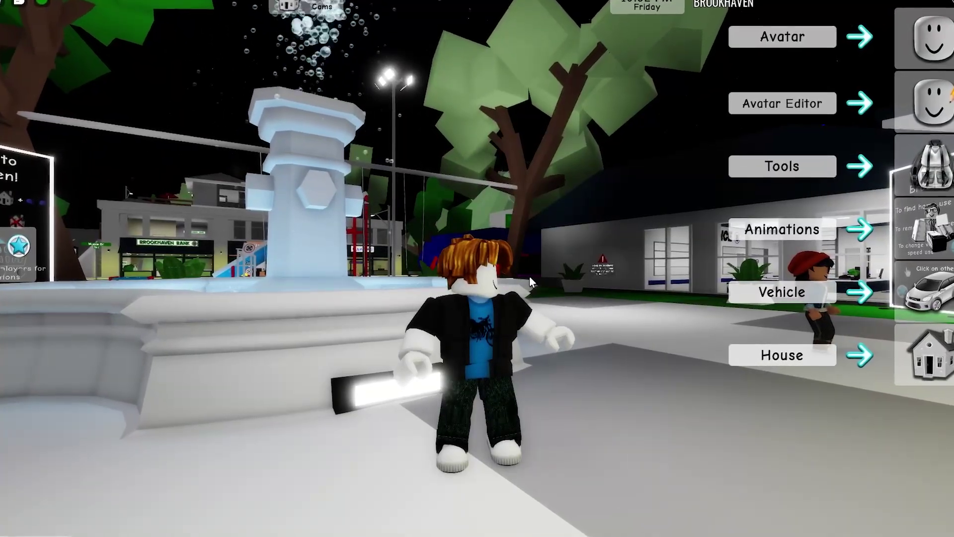
Set Roblox Graphics Mode to Manual, quality to level 1, Performance Stats On, then leave Brookhaven
{"action": "mouse_move", "coordinate": [69, 47]}
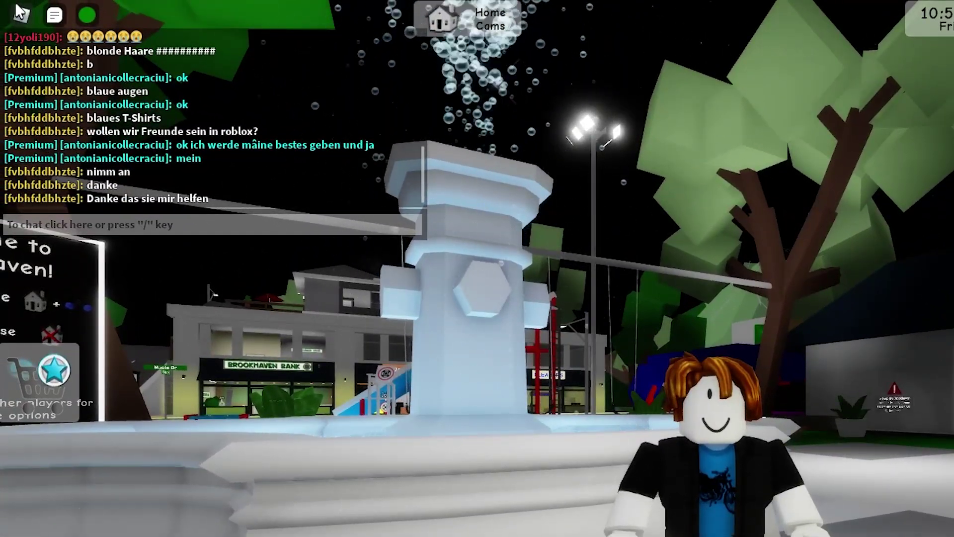
{"action": "left_click", "coordinate": [23, 22]}
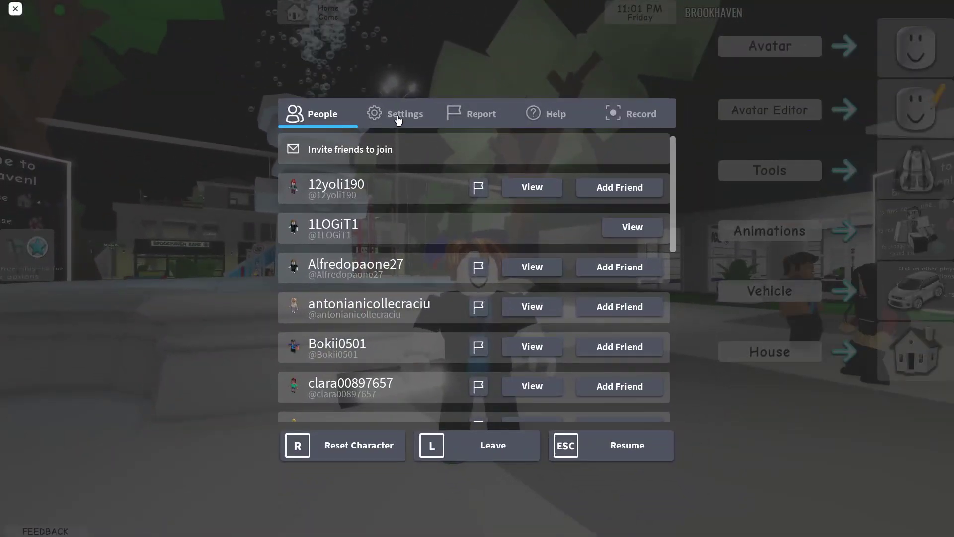
{"action": "left_click", "coordinate": [414, 119]}
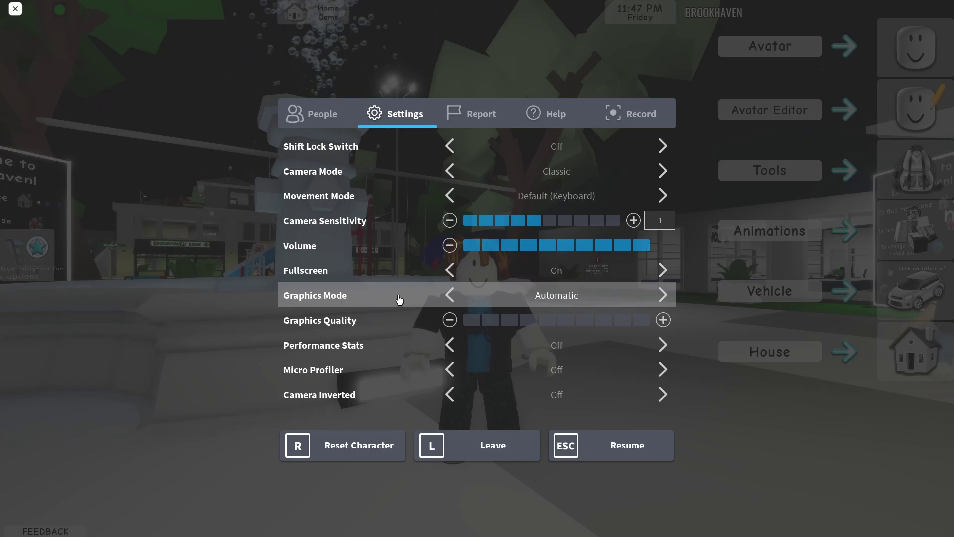
{"action": "left_click", "coordinate": [663, 295]}
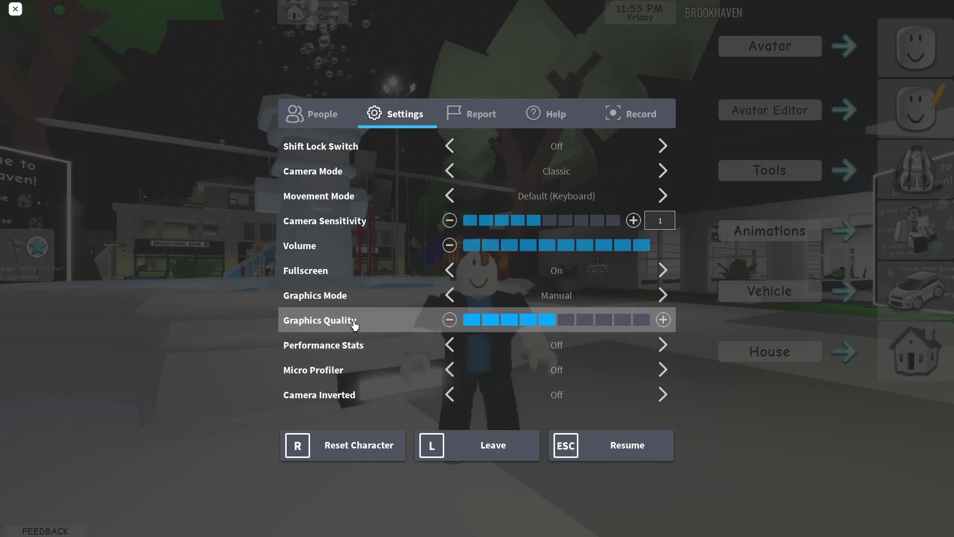
{"action": "left_click", "coordinate": [470, 320]}
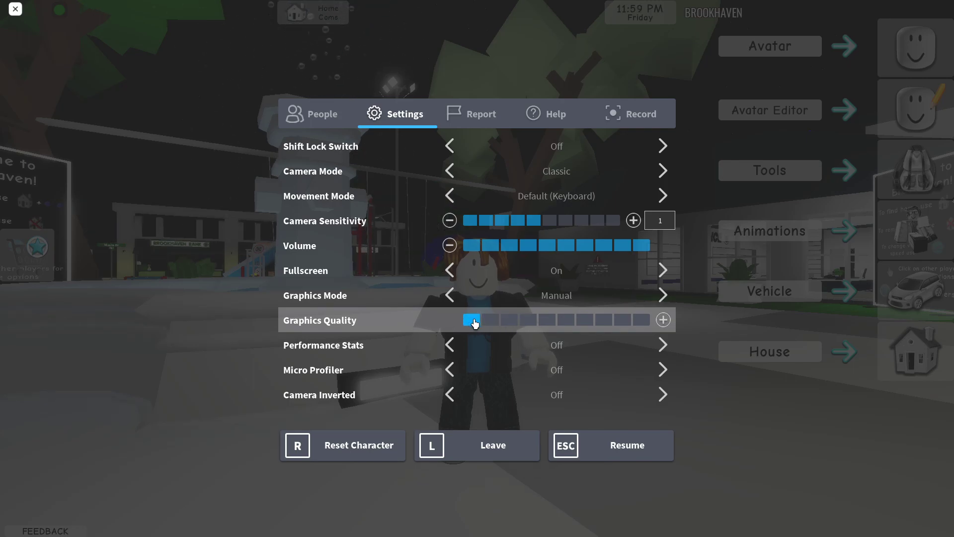
{"action": "left_click", "coordinate": [448, 348]}
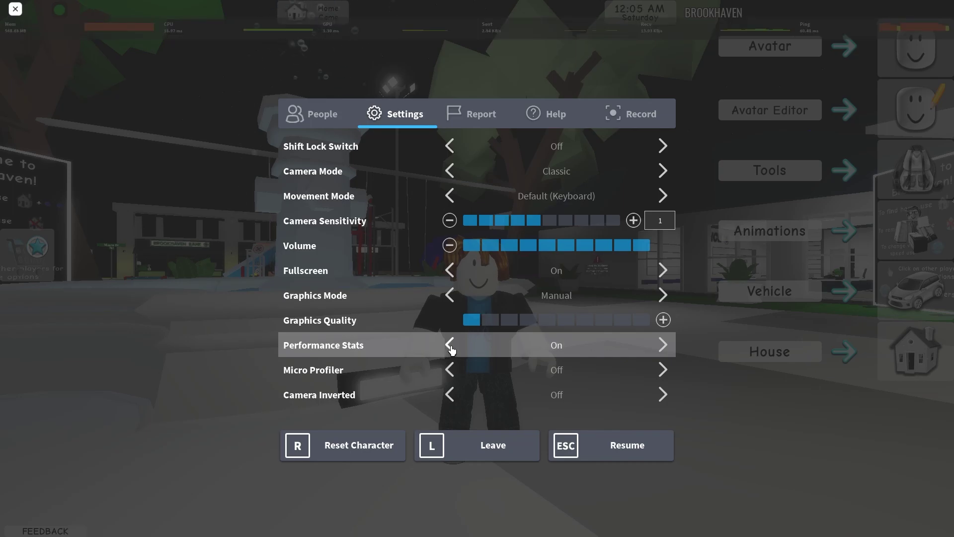
{"action": "left_click", "coordinate": [492, 445]}
{"action": "left_click", "coordinate": [424, 246]}
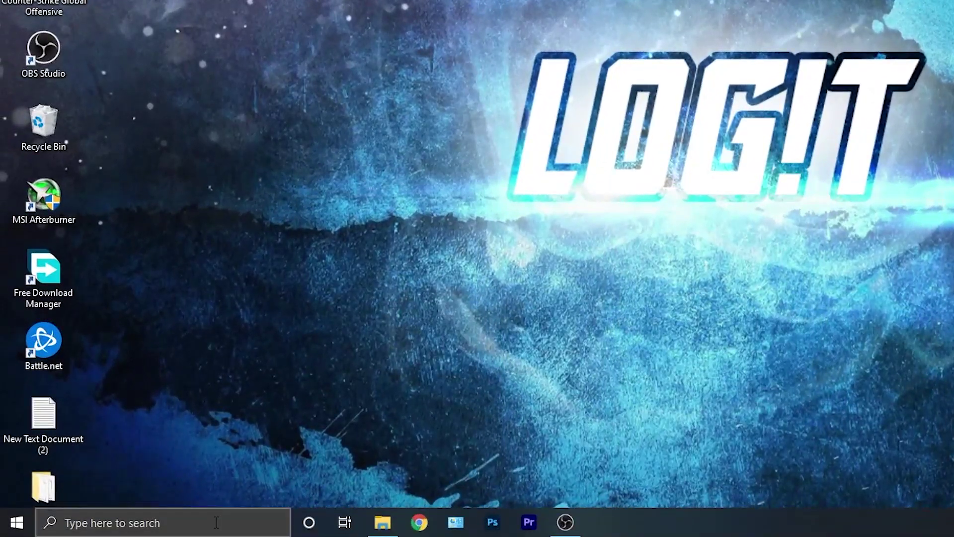
Launch Command Prompt as administrator from a 'cmd' search
{"action": "left_click", "coordinate": [217, 520]}
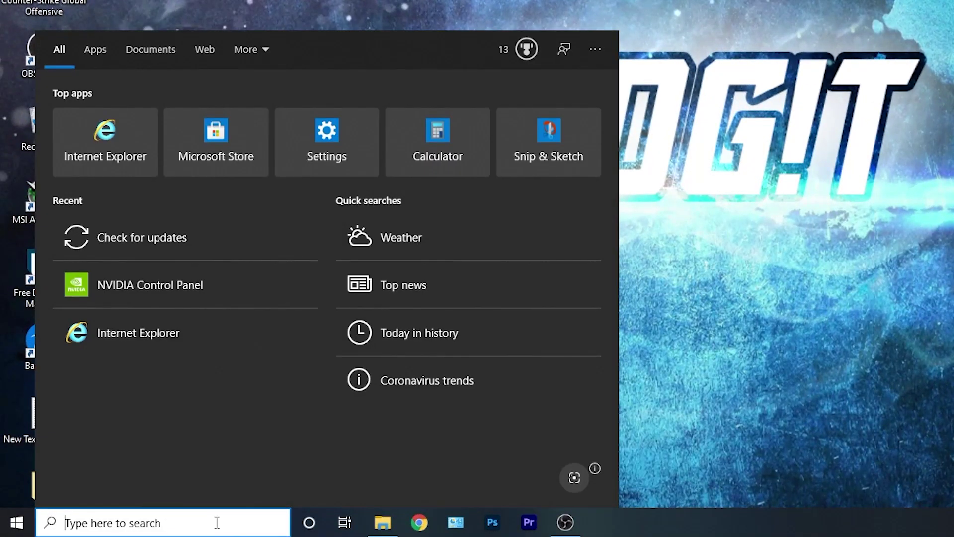
{"action": "type", "text": "cmd"}
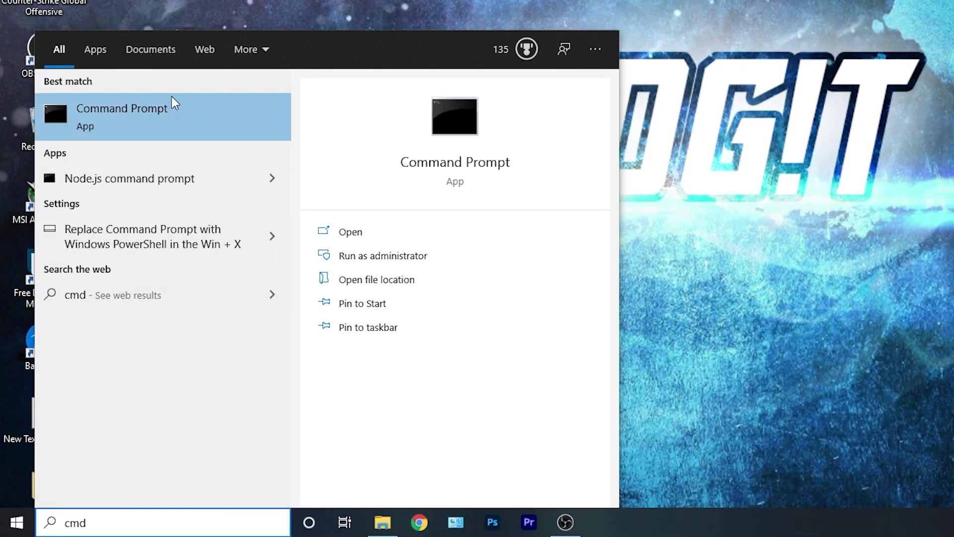
{"action": "right_click", "coordinate": [178, 116]}
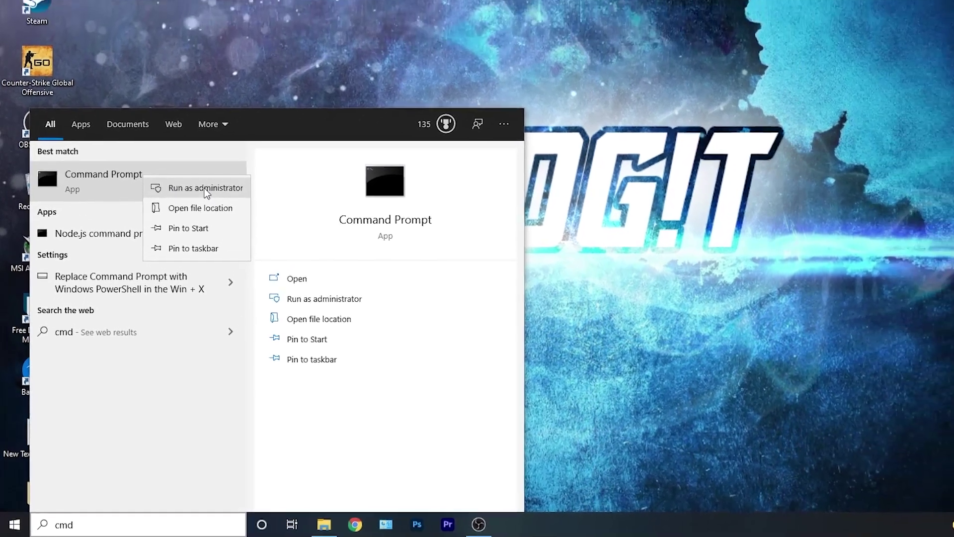
{"action": "left_click", "coordinate": [194, 124]}
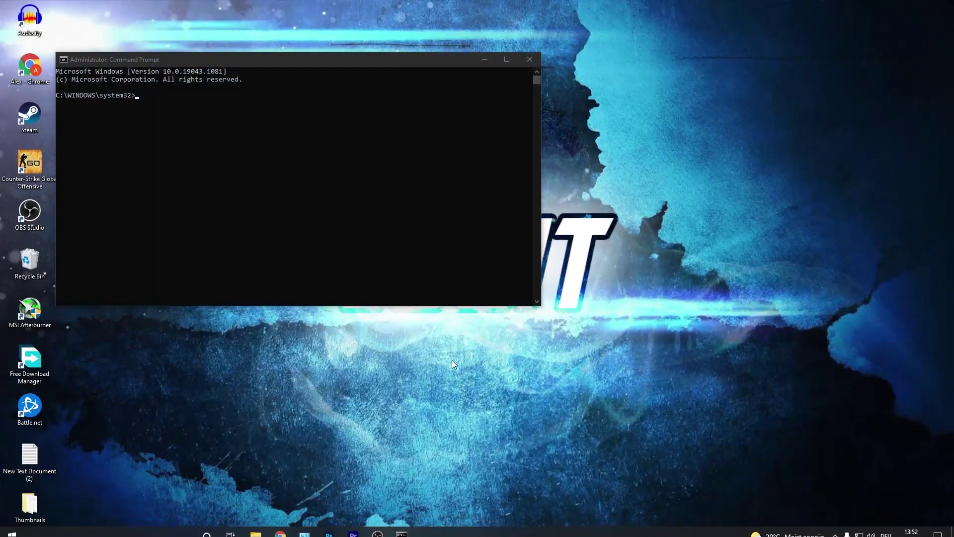
{"action": "left_click_drag", "start_coordinate": [290, 67], "coordinate": [261, 71]}
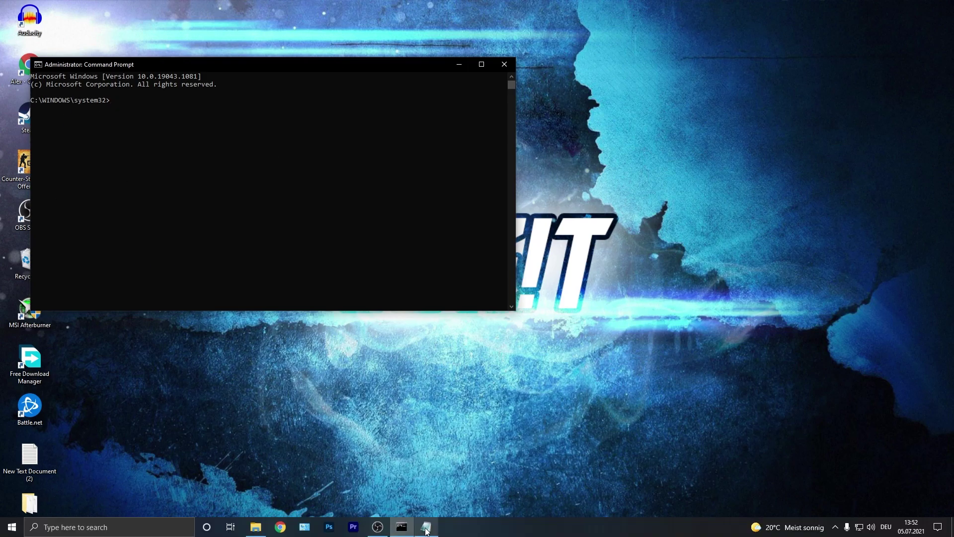
Copy the powercfg -duplicatescheme command from the notes file and run it to create Ultimate Performance
{"action": "left_click", "coordinate": [400, 527]}
{"action": "left_click_drag", "start_coordinate": [727, 199], "coordinate": [480, 200]}
{"action": "right_click", "coordinate": [496, 199]}
{"action": "left_click", "coordinate": [522, 231]}
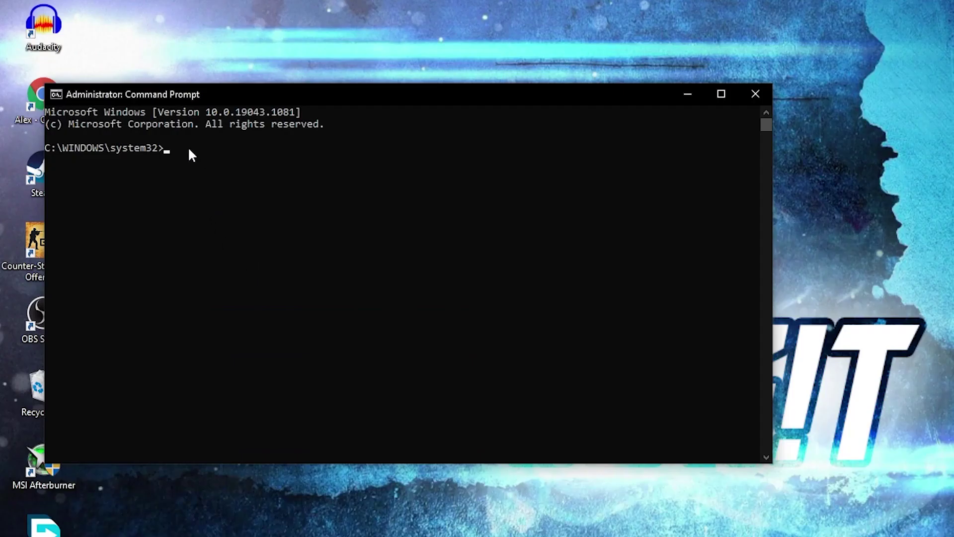
{"action": "key", "text": "ctrl+v"}
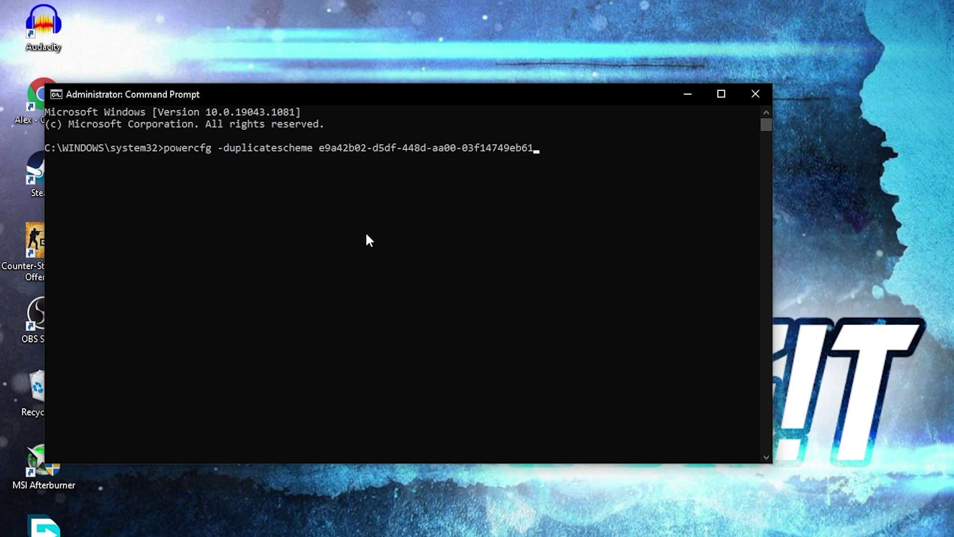
{"action": "key", "text": "Return"}
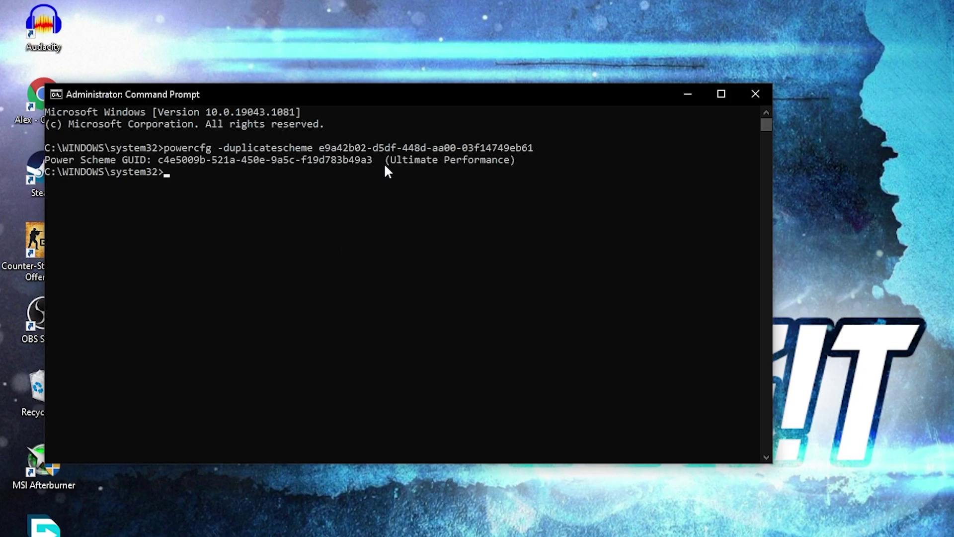
{"action": "left_click_drag", "start_coordinate": [387, 161], "coordinate": [458, 166]}
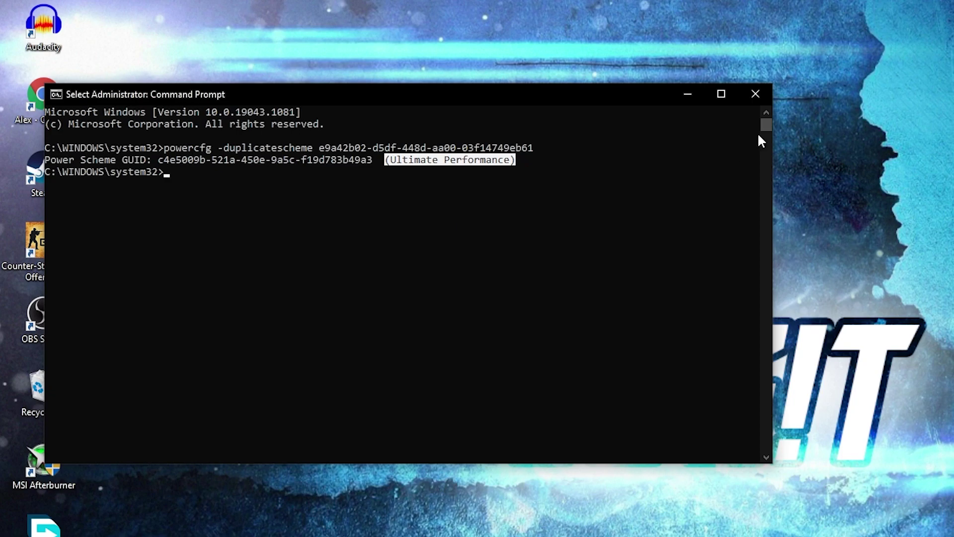
Open Power Options via a 'choose' search, with Ultimate Performance active and additional plans expanded
{"action": "left_click", "coordinate": [747, 94]}
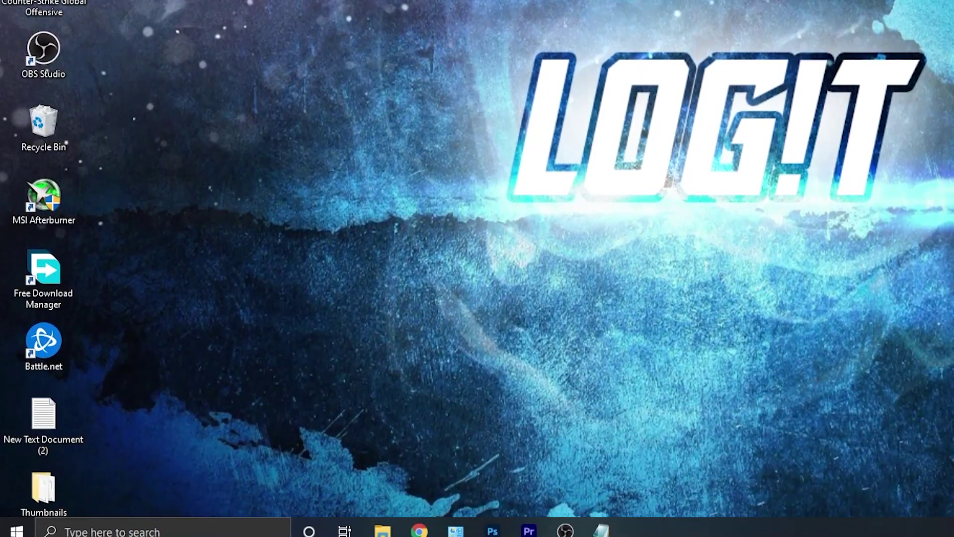
{"action": "left_click", "coordinate": [188, 529]}
{"action": "type", "text": "choose"}
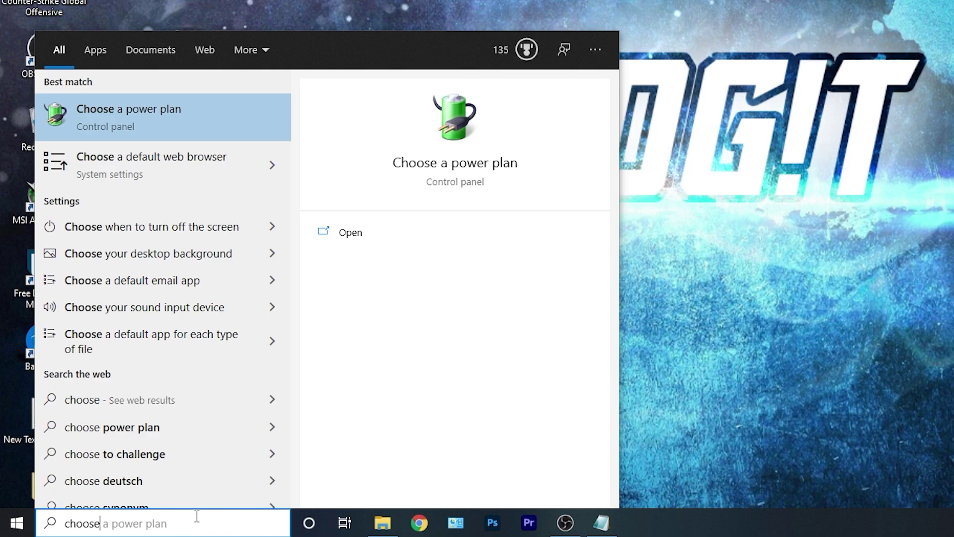
{"action": "left_click", "coordinate": [164, 105]}
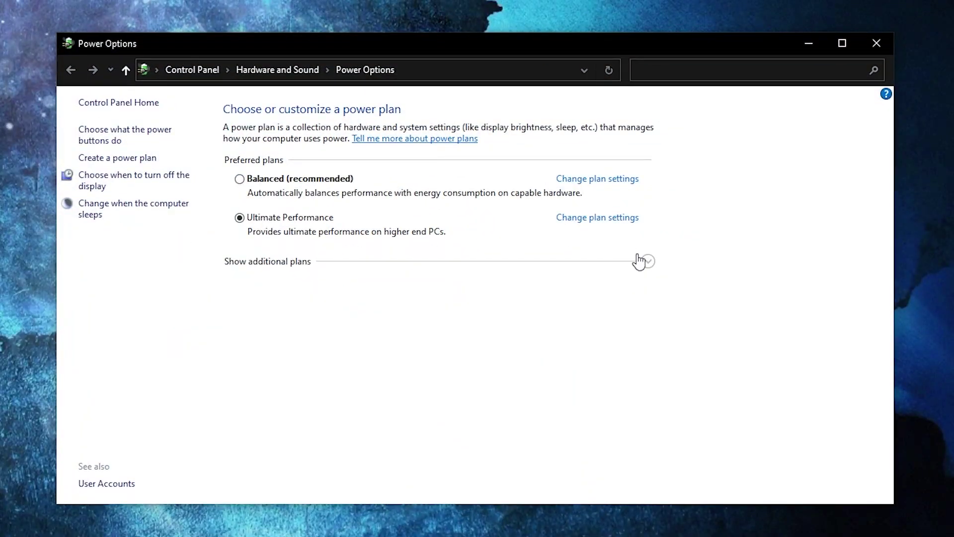
{"action": "left_click", "coordinate": [648, 263]}
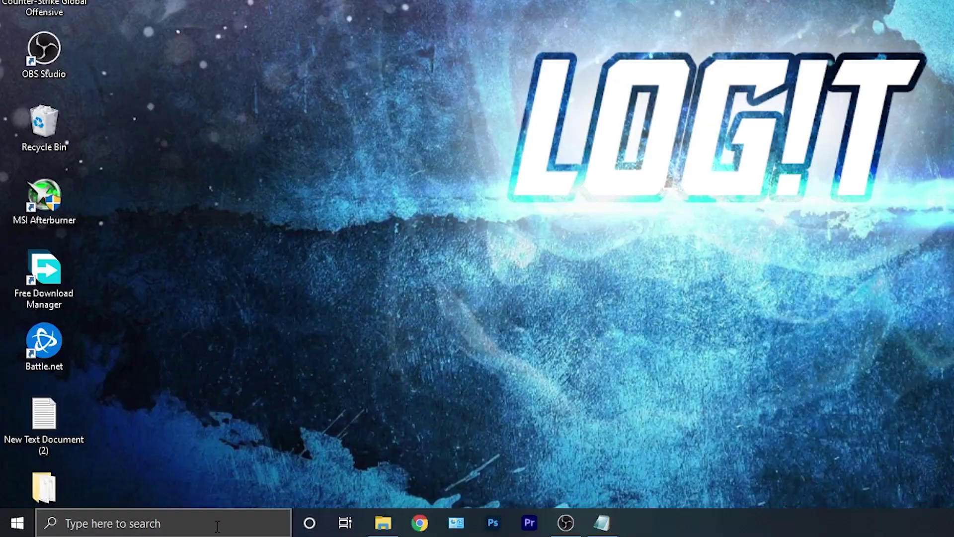
{"action": "left_click", "coordinate": [219, 527]}
Through This PC's Advanced system settings, apply Adjust for best performance to visual effects
{"action": "type", "text": "this pc"}
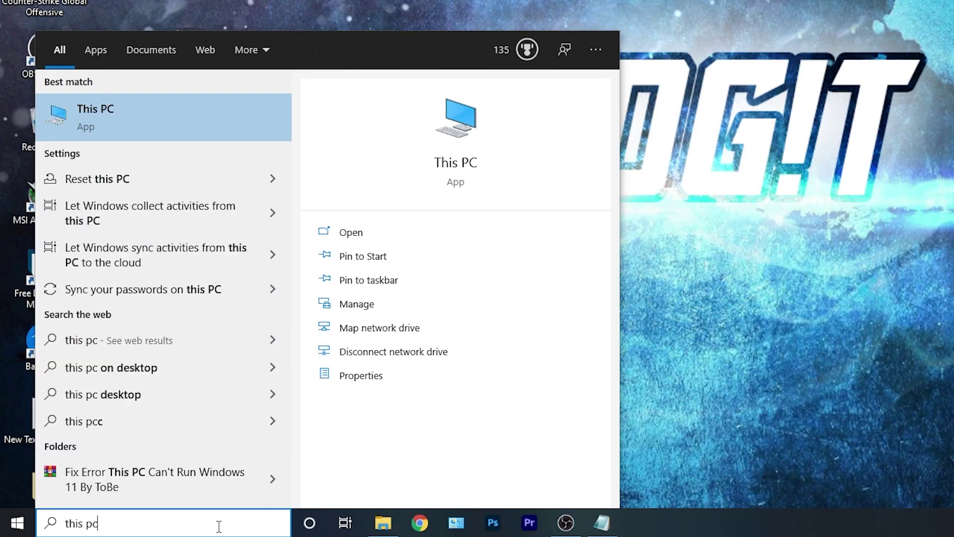
{"action": "right_click", "coordinate": [162, 115]}
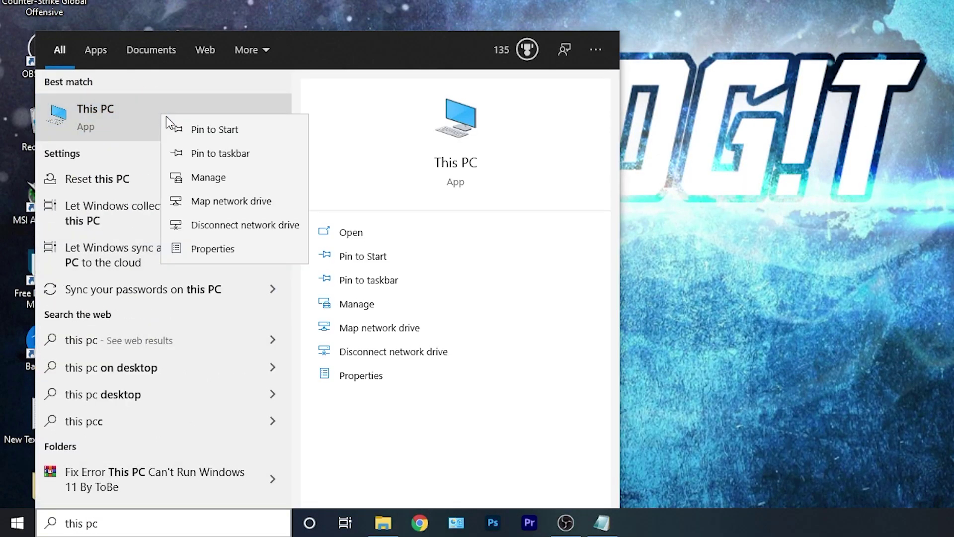
{"action": "left_click", "coordinate": [201, 247]}
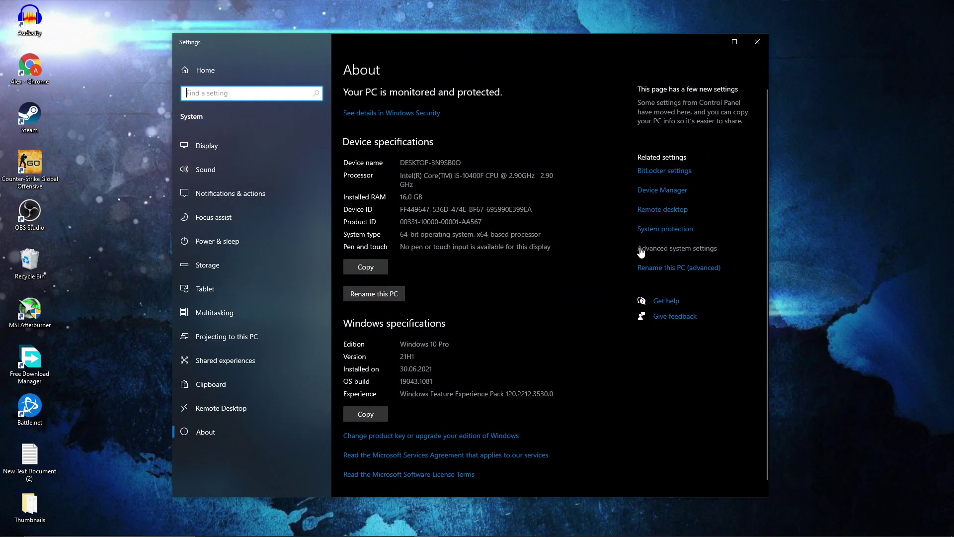
{"action": "left_click", "coordinate": [659, 248]}
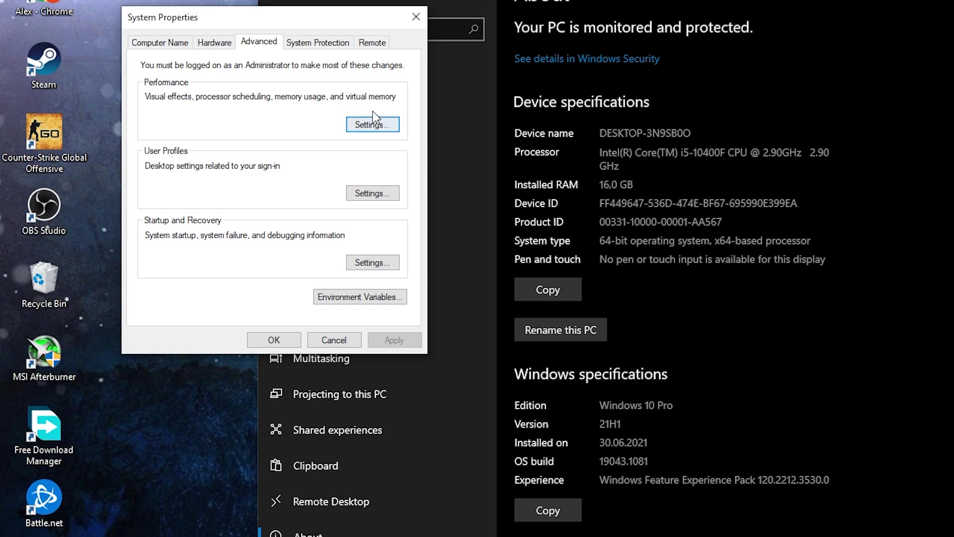
{"action": "left_click", "coordinate": [372, 125]}
{"action": "left_click", "coordinate": [179, 194]}
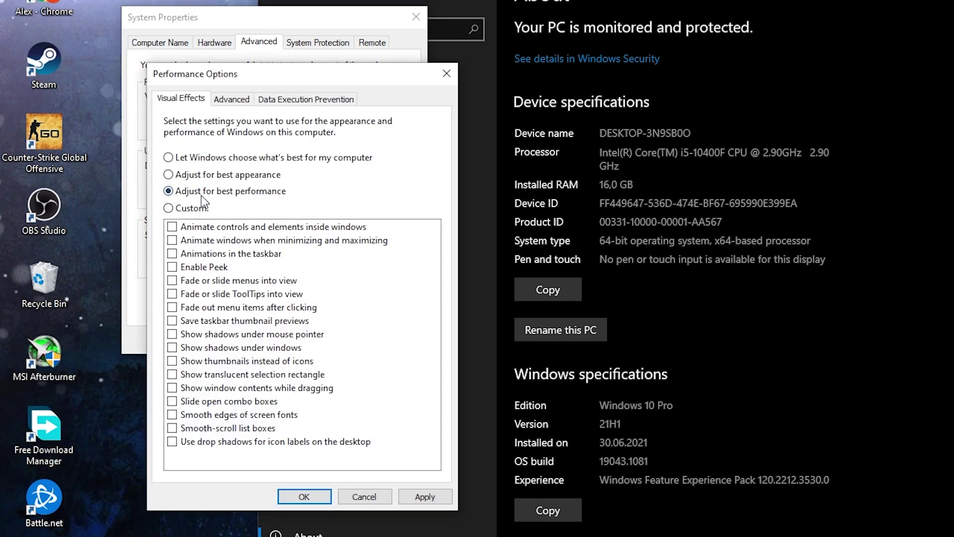
{"action": "left_click", "coordinate": [425, 496]}
{"action": "left_click", "coordinate": [304, 497]}
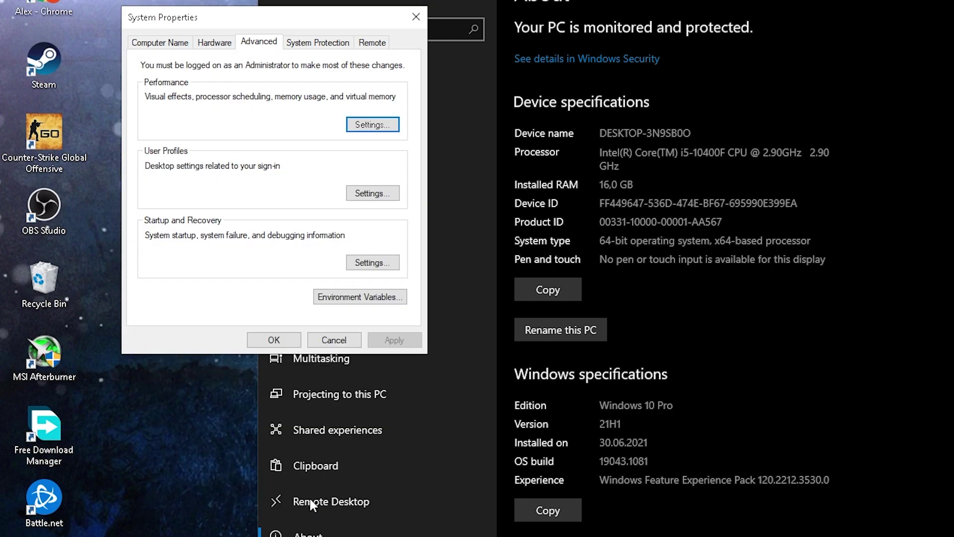
{"action": "left_click", "coordinate": [285, 344]}
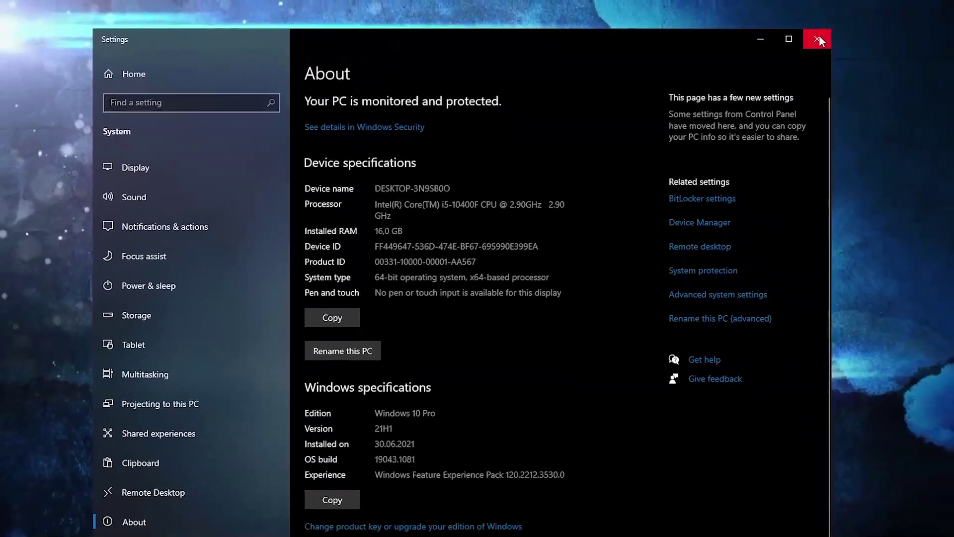
Open the Windows Graphics settings page from a 'graph' search
{"action": "left_click", "coordinate": [819, 36]}
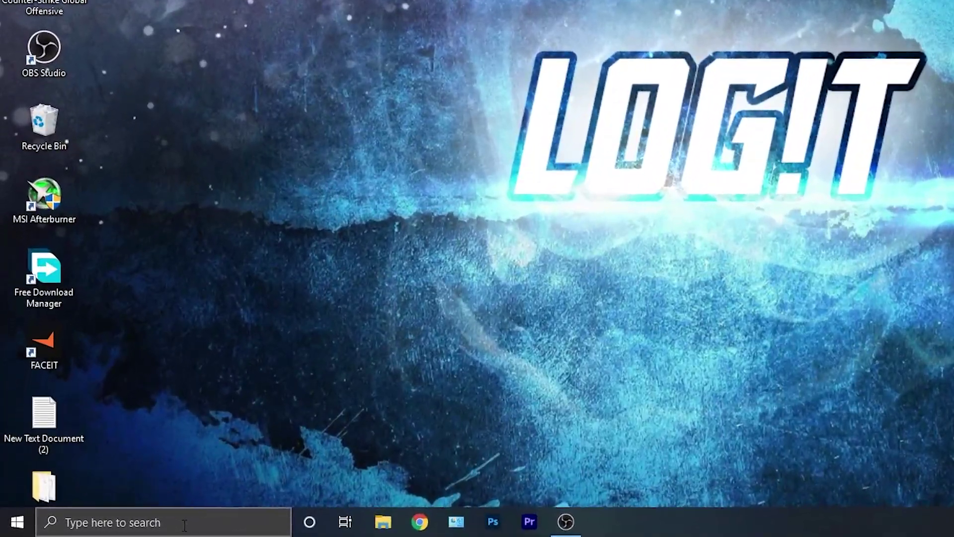
{"action": "left_click", "coordinate": [125, 525]}
{"action": "type", "text": "graph"}
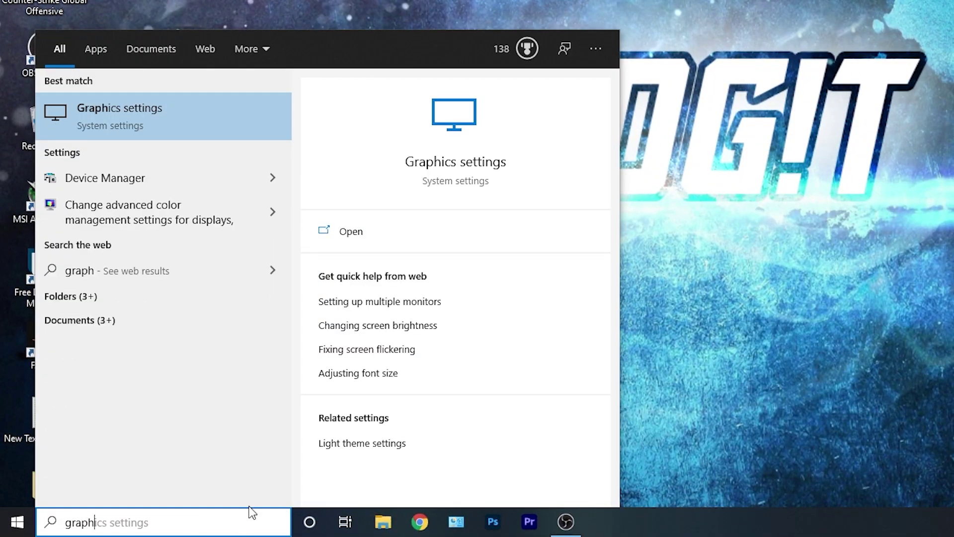
{"action": "left_click", "coordinate": [141, 106]}
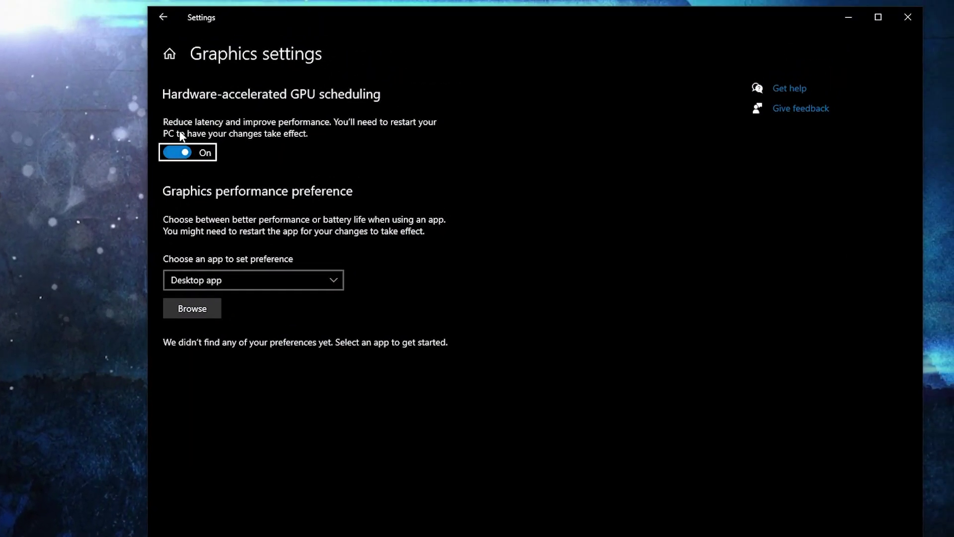
Browse the C: drive and search for the RobloxPlayerLauncher file
{"action": "left_click", "coordinate": [199, 308]}
{"action": "left_click", "coordinate": [217, 263]}
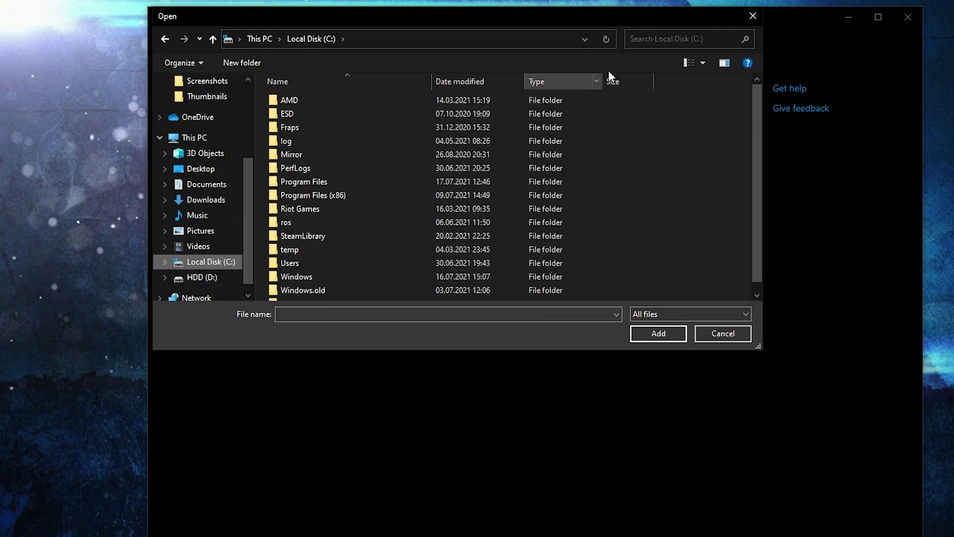
{"action": "left_click", "coordinate": [646, 40]}
{"action": "left_click", "coordinate": [658, 58]}
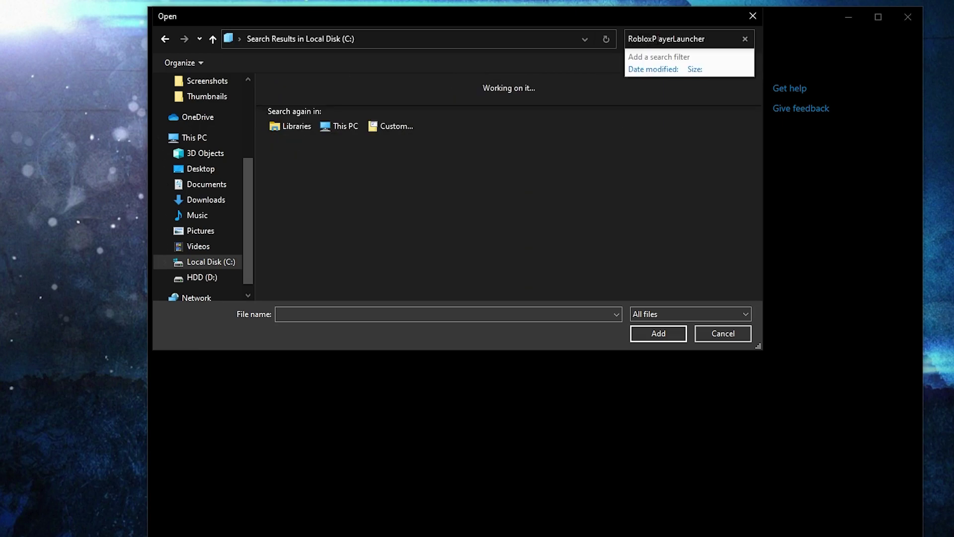
{"action": "left_click", "coordinate": [326, 95]}
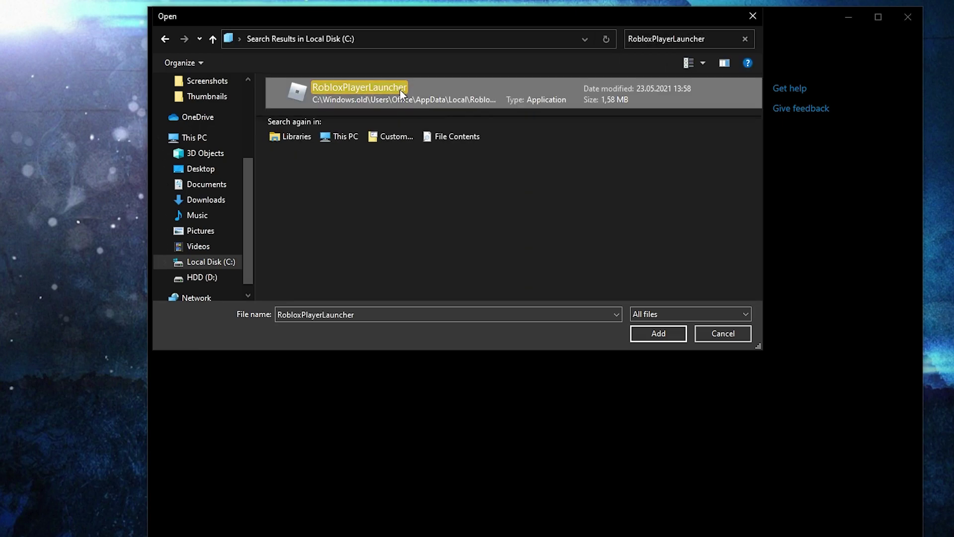
Disable fullscreen optimizations and override high DPI scaling (Application) in RobloxPlayerLauncher's Compatibility properties
{"action": "right_click", "coordinate": [367, 87]}
{"action": "left_click", "coordinate": [419, 394]}
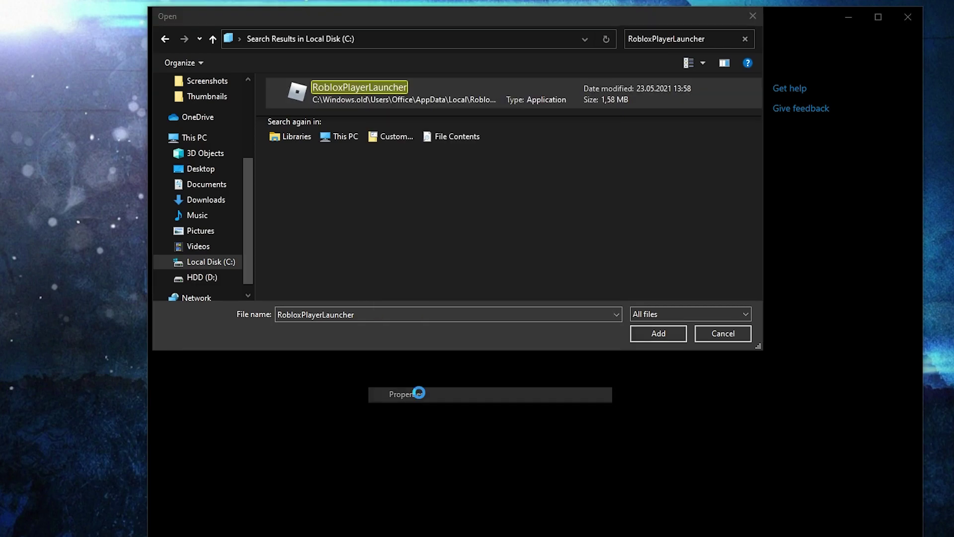
{"action": "left_click", "coordinate": [486, 130]}
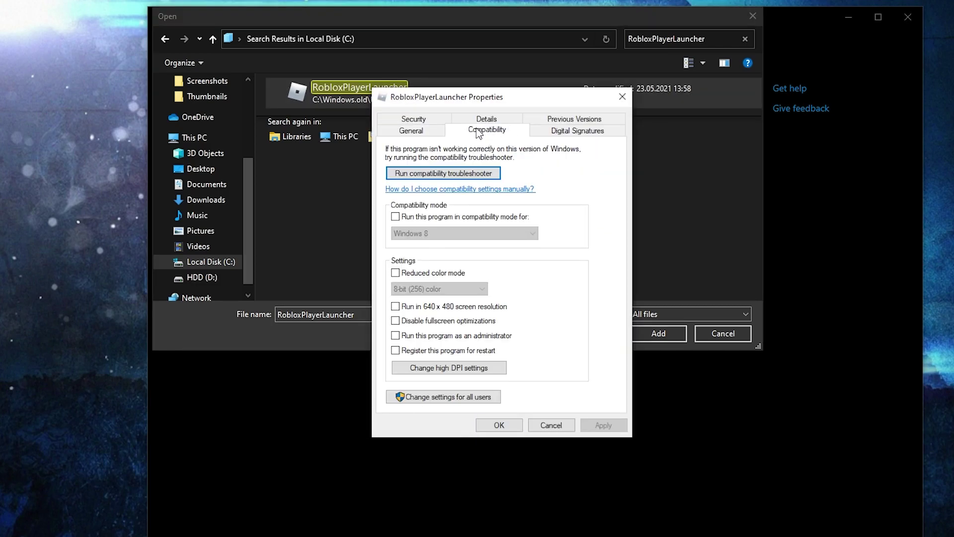
{"action": "left_click", "coordinate": [396, 321]}
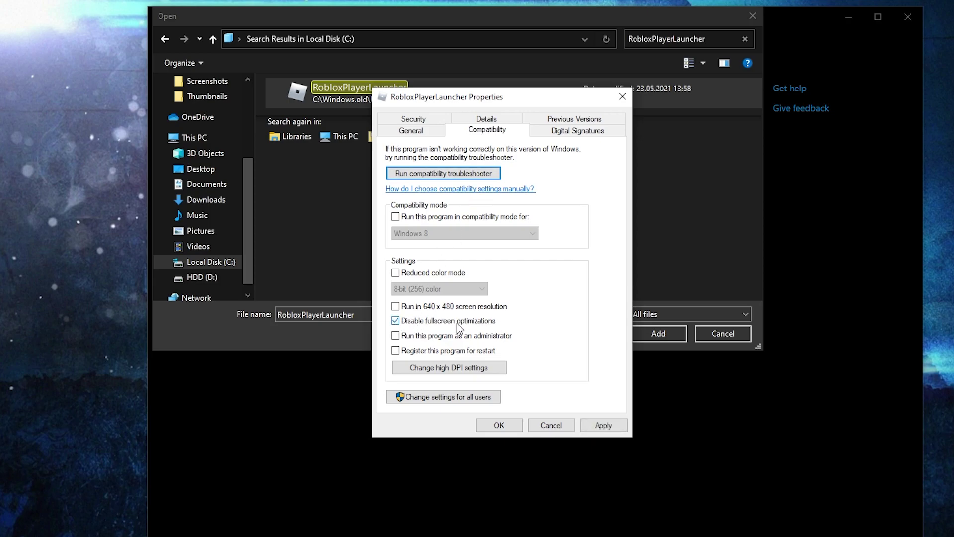
{"action": "left_click", "coordinate": [439, 368]}
{"action": "left_click", "coordinate": [433, 347]}
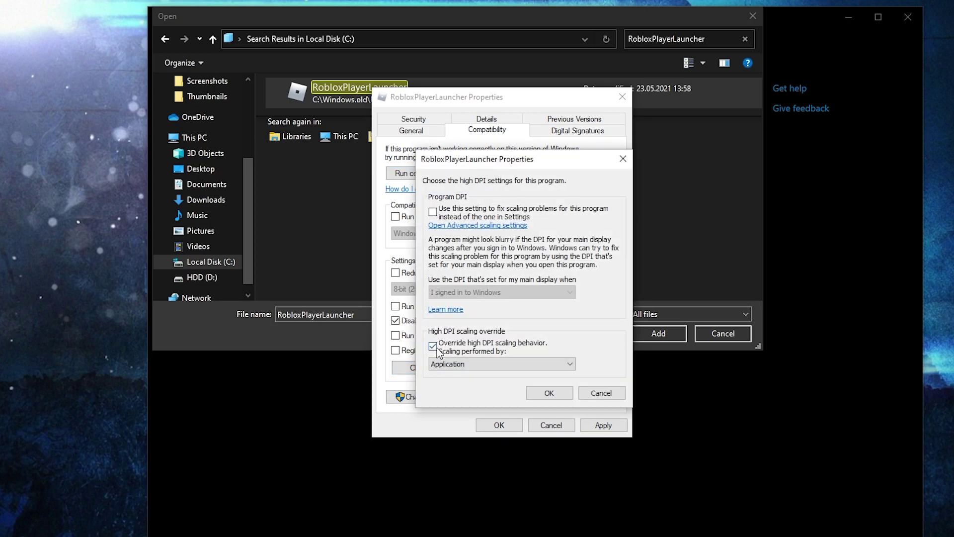
{"action": "left_click", "coordinate": [549, 393]}
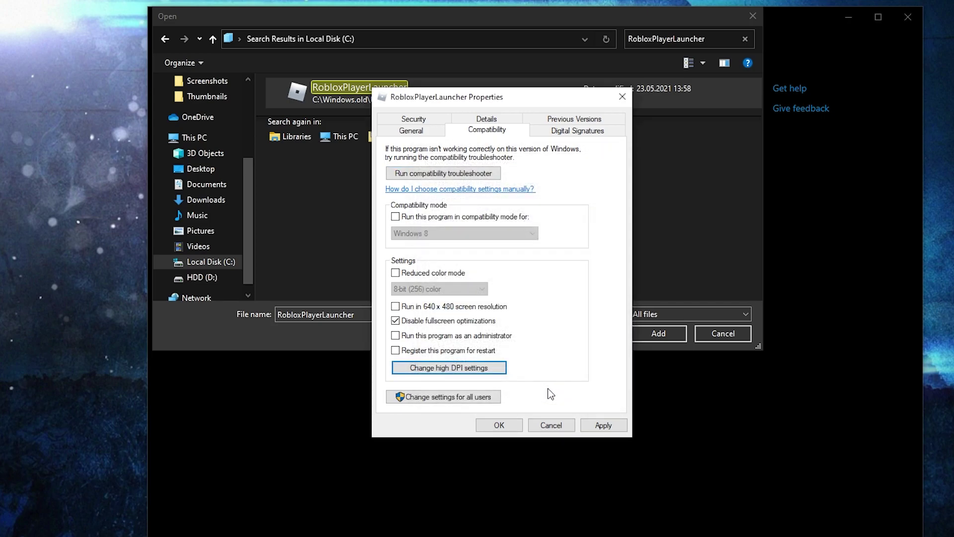
{"action": "left_click", "coordinate": [602, 426]}
{"action": "left_click", "coordinate": [500, 425]}
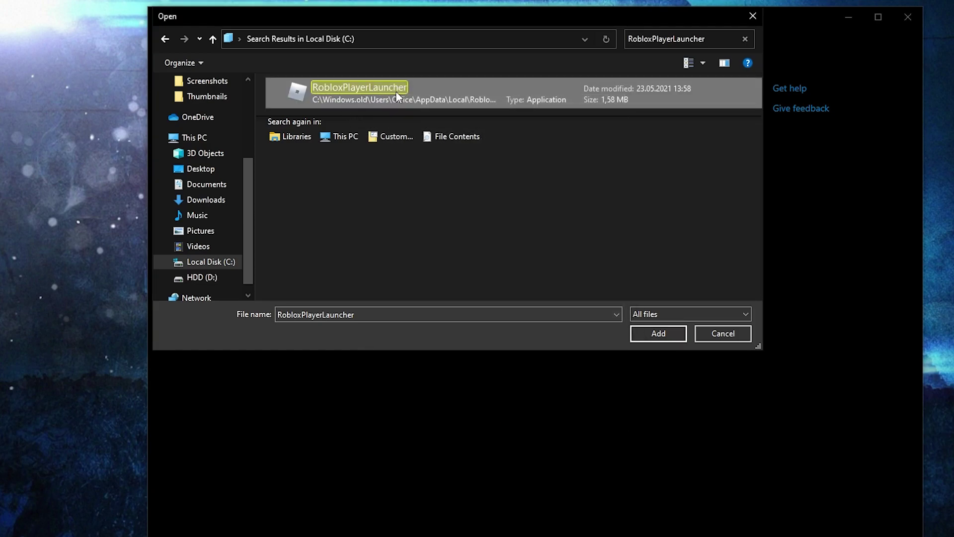
Add Roblox to Graphics preferences set to High performance (GTX 1050 Ti) and save
{"action": "left_click", "coordinate": [657, 333]}
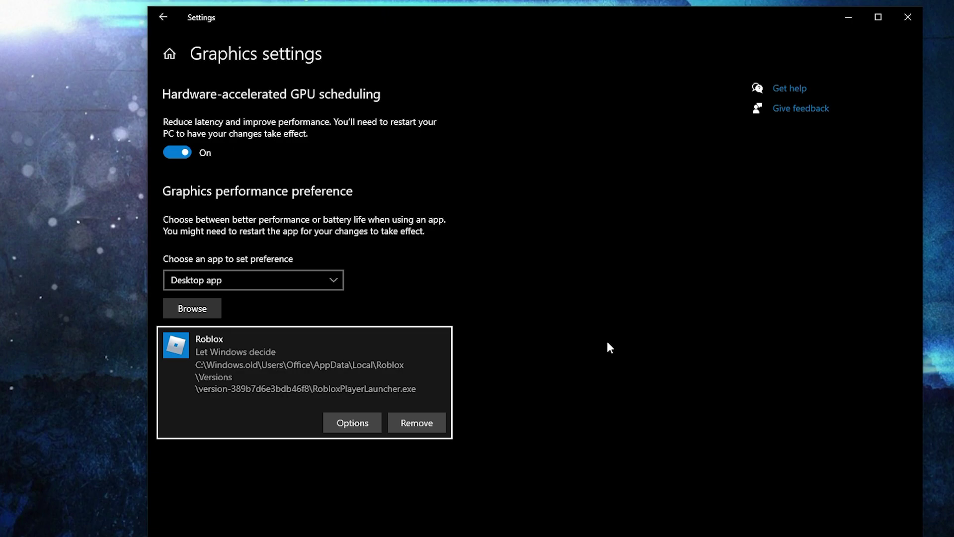
{"action": "left_click", "coordinate": [350, 422]}
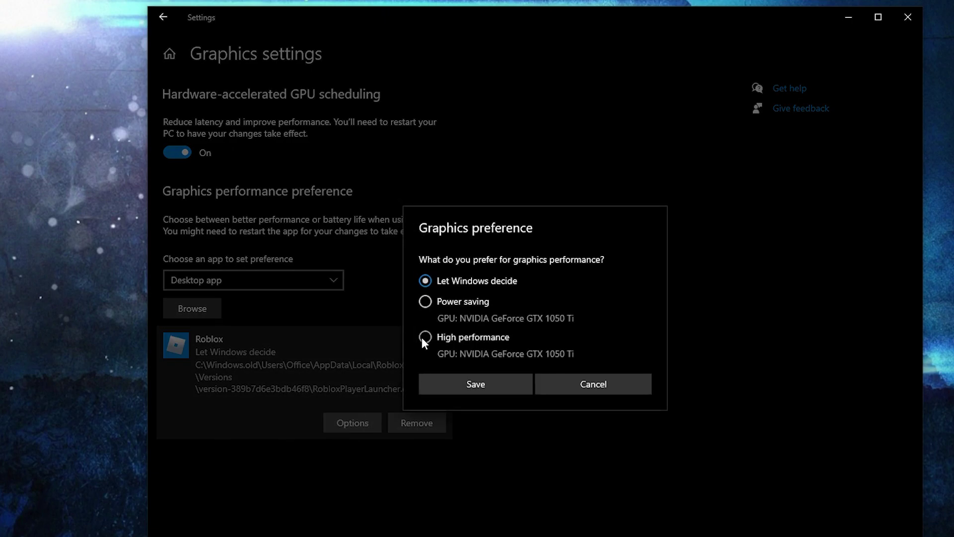
{"action": "left_click", "coordinate": [477, 379]}
{"action": "left_click", "coordinate": [174, 53]}
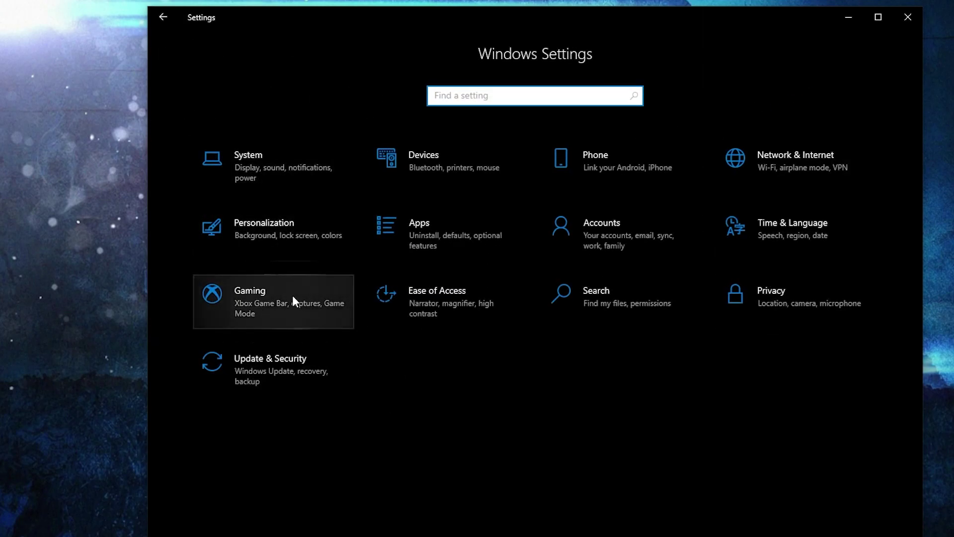
Check Gaming settings so Xbox Game Bar is off and Game Mode is on
{"action": "left_click", "coordinate": [267, 296]}
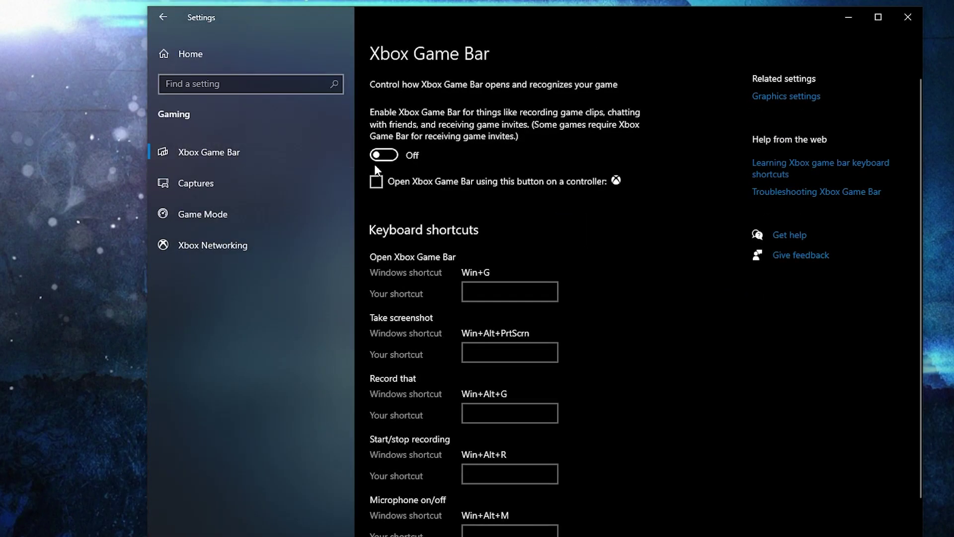
{"action": "left_click", "coordinate": [215, 214]}
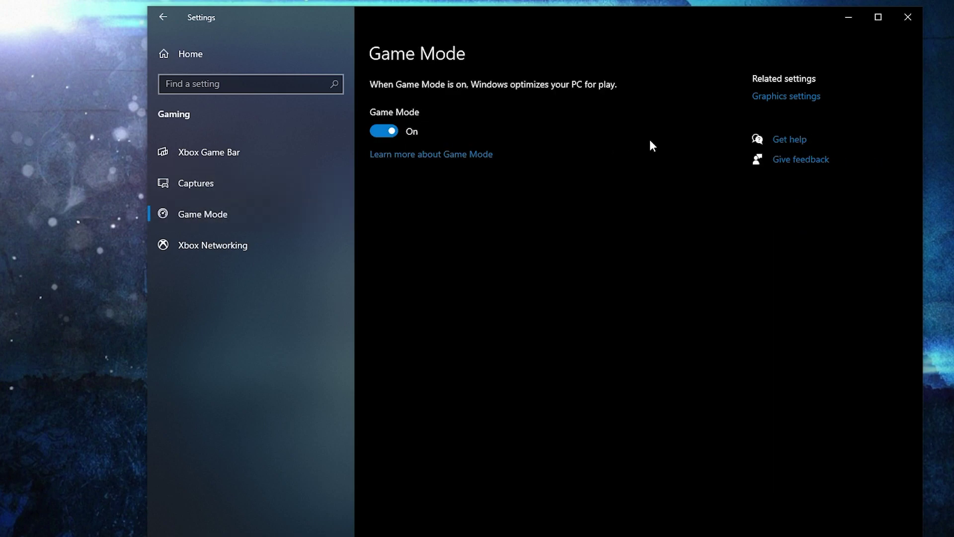
{"action": "left_click", "coordinate": [766, 97]}
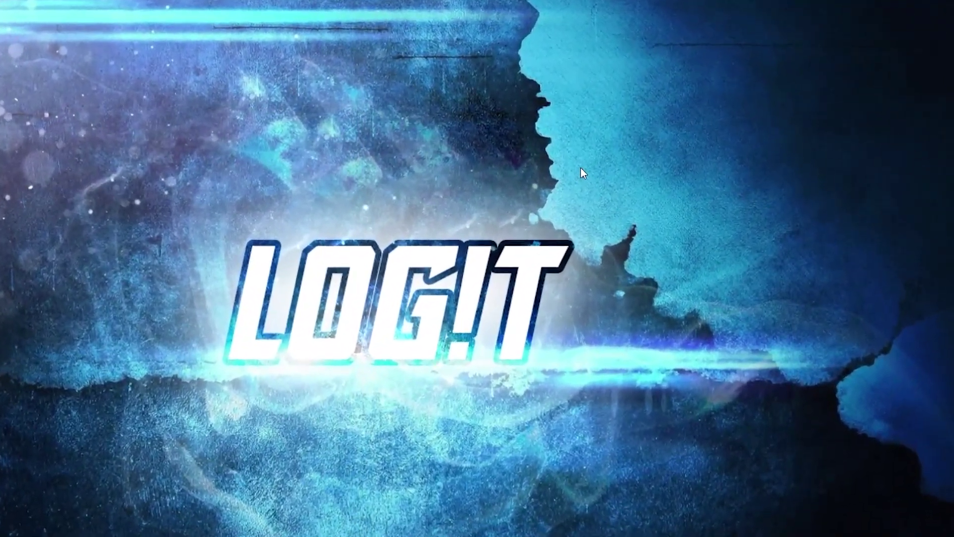
In NVIDIA Control Panel, apply 'Use the advanced 3D image settings' and go to Manage 3D settings
{"action": "right_click", "coordinate": [622, 159]}
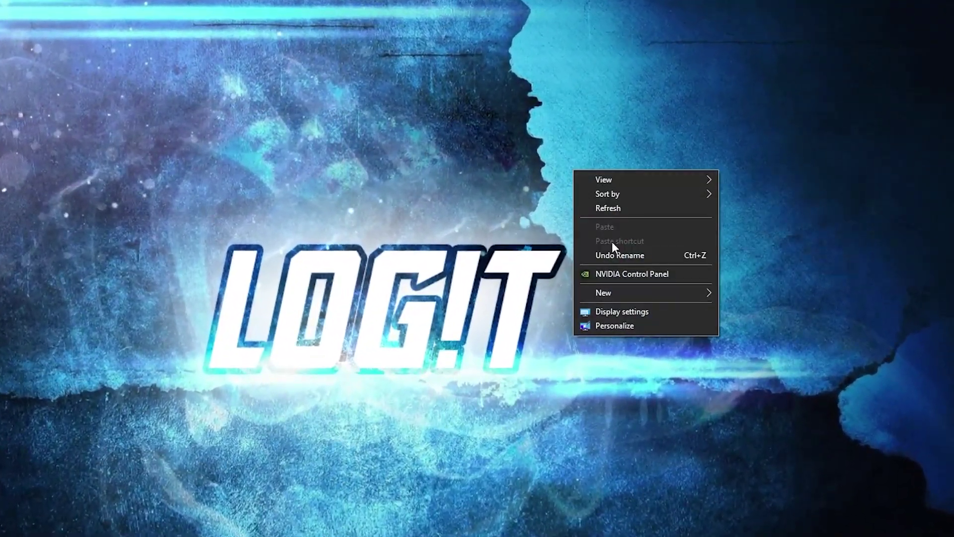
{"action": "left_click", "coordinate": [634, 276]}
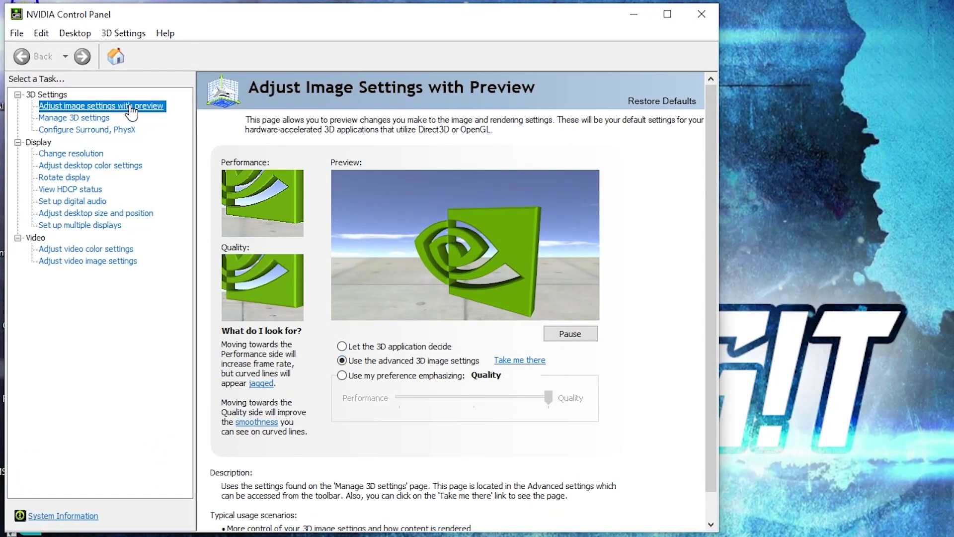
{"action": "left_click", "coordinate": [342, 363]}
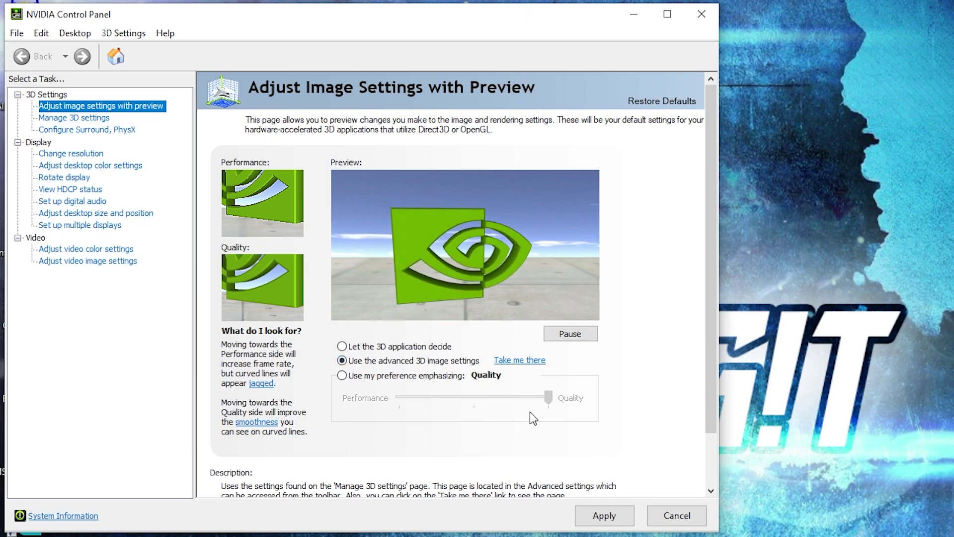
{"action": "left_click", "coordinate": [603, 517]}
{"action": "left_click", "coordinate": [43, 119]}
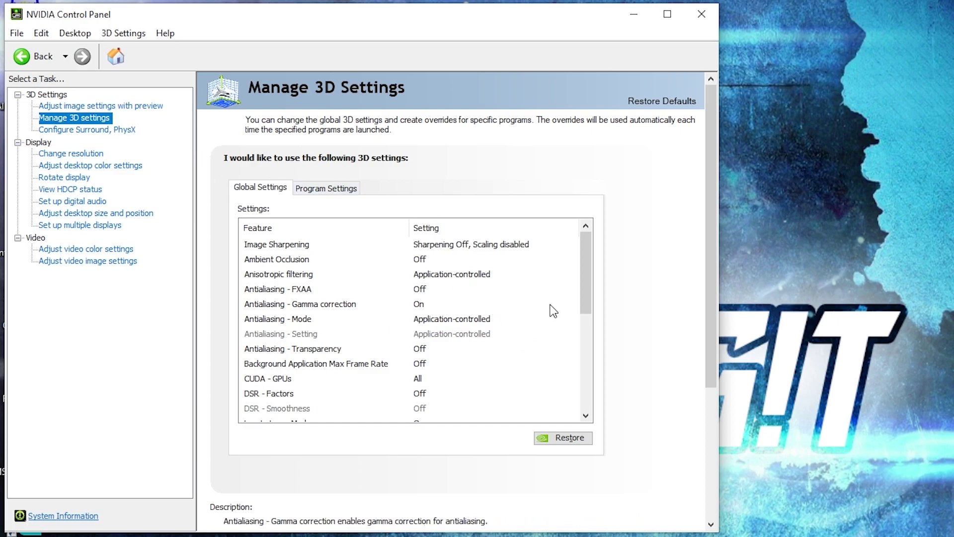
Set OpenGL GPU to GTX 1050 Ti, Prefer maximum performance, High performance texture filtering, threaded optimization On, vertical sync Off
{"action": "scroll", "coordinate": [497, 318], "scroll_direction": "down", "scroll_amount": 3}
{"action": "left_click", "coordinate": [276, 335]}
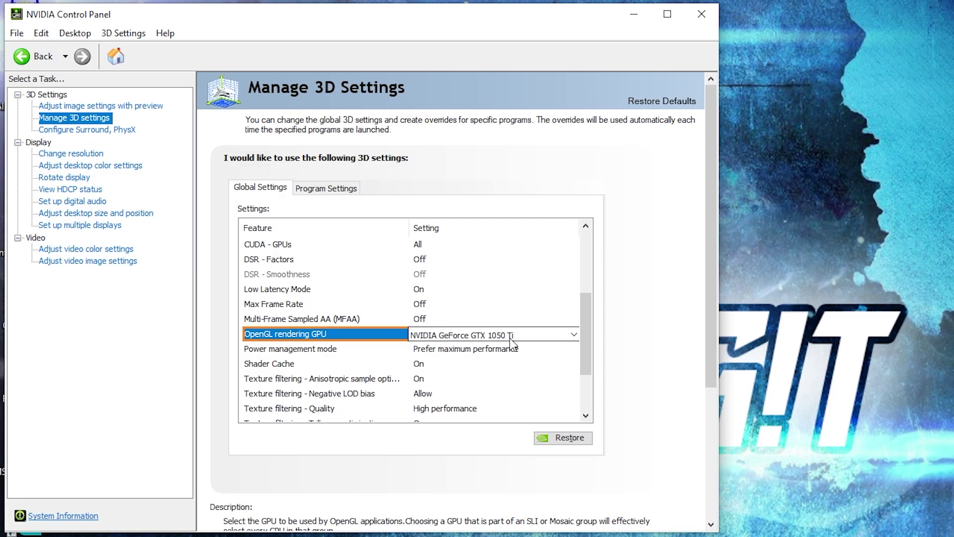
{"action": "left_click", "coordinate": [271, 350]}
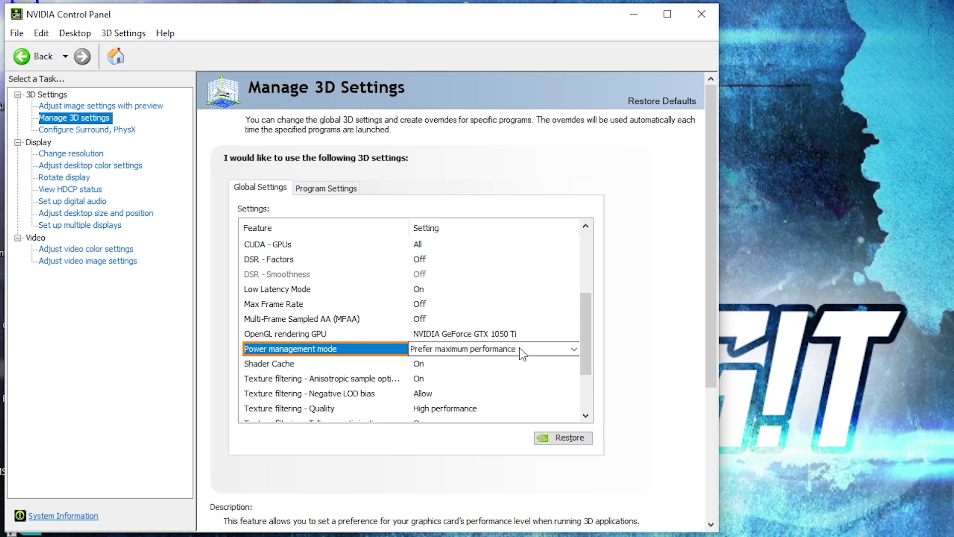
{"action": "scroll", "coordinate": [519, 347], "scroll_direction": "down", "scroll_amount": 2}
{"action": "left_click", "coordinate": [248, 334]}
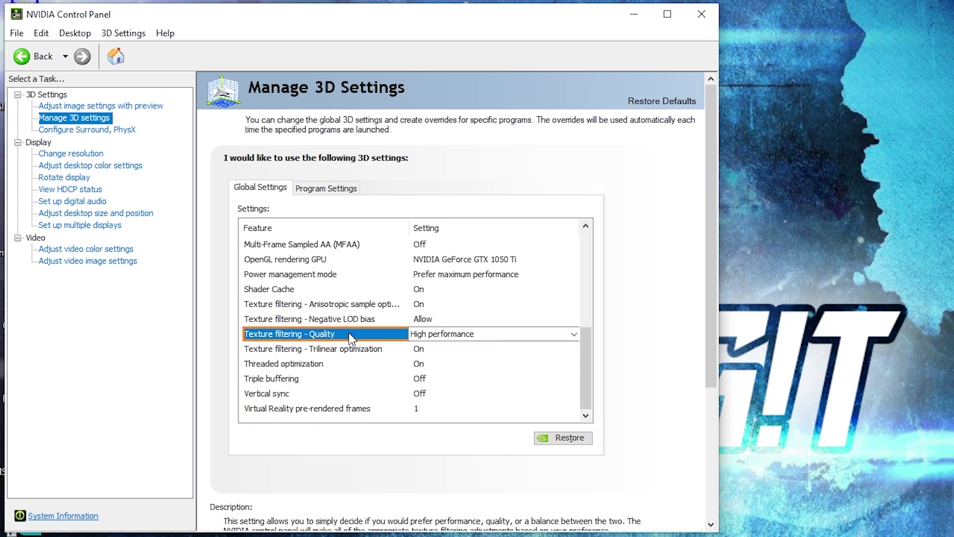
{"action": "left_click", "coordinate": [282, 365]}
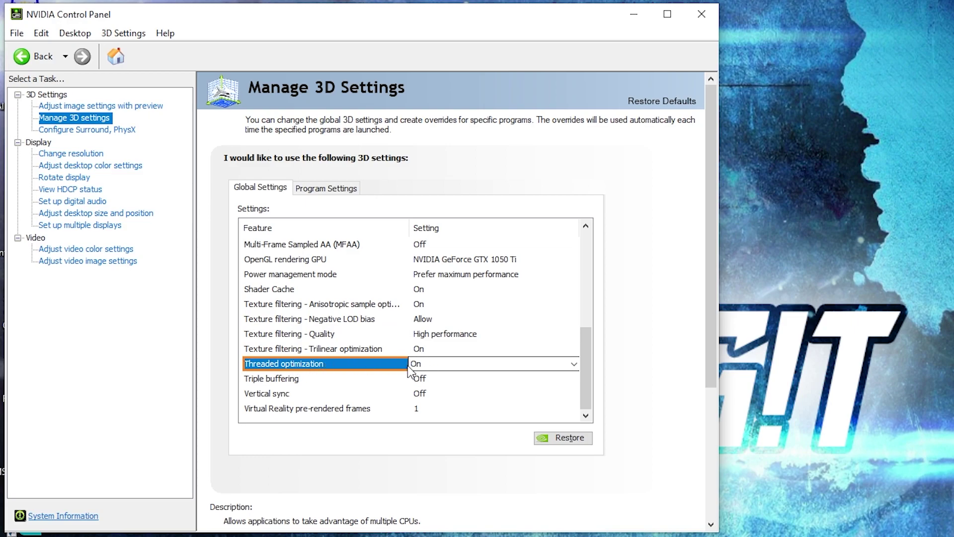
{"action": "left_click", "coordinate": [244, 393]}
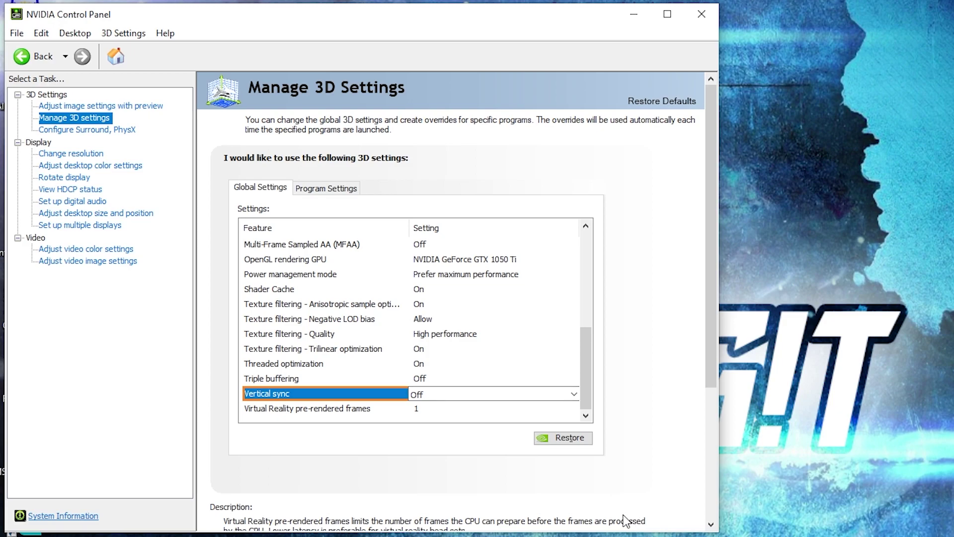
Raise the Acer KG271 desktop's Digital vibrance slider from 68% to 70%
{"action": "left_click", "coordinate": [68, 167]}
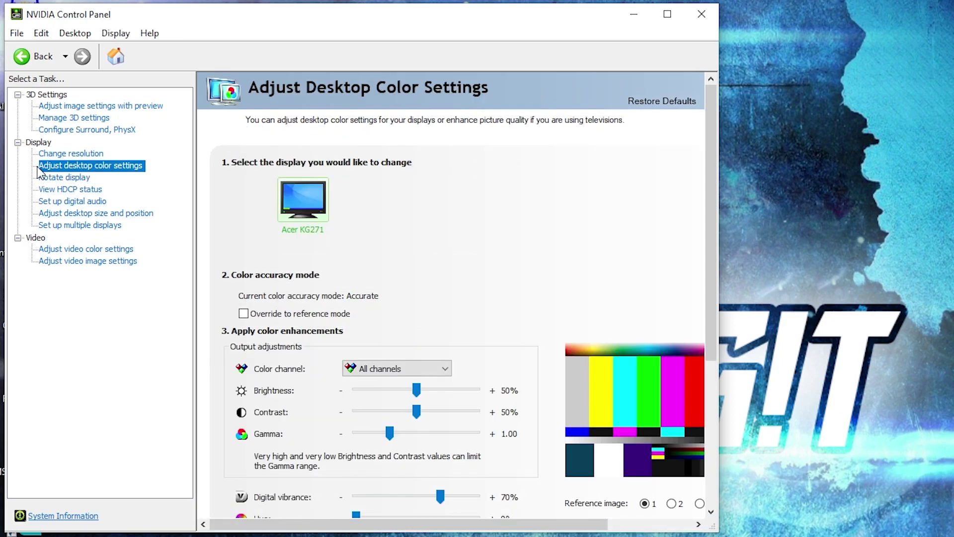
{"action": "scroll", "coordinate": [256, 331], "scroll_direction": "down", "scroll_amount": 2}
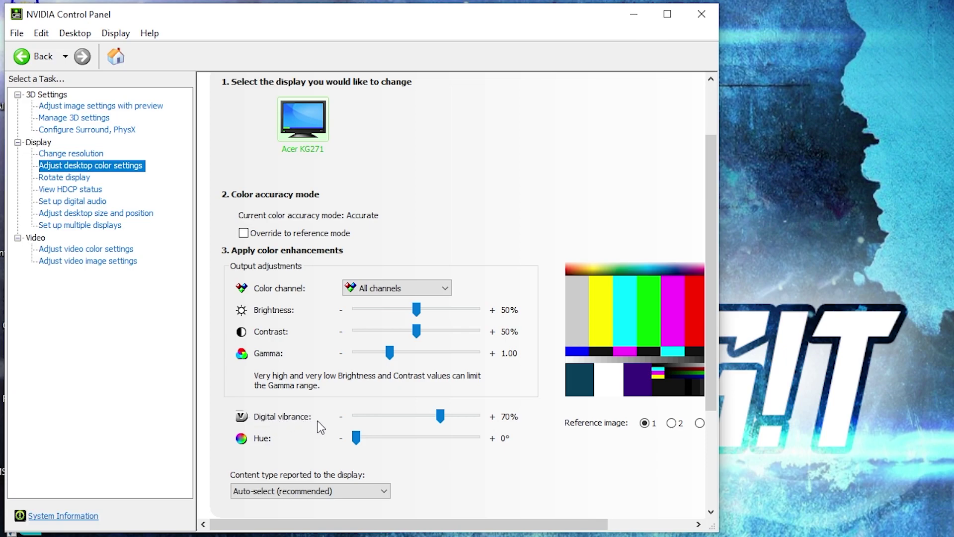
{"action": "left_click_drag", "start_coordinate": [442, 420], "coordinate": [444, 415]}
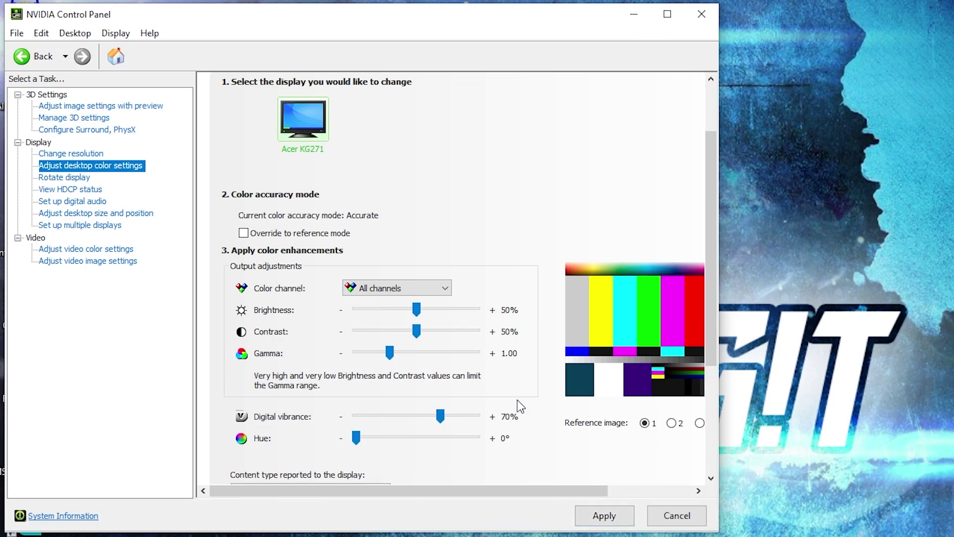